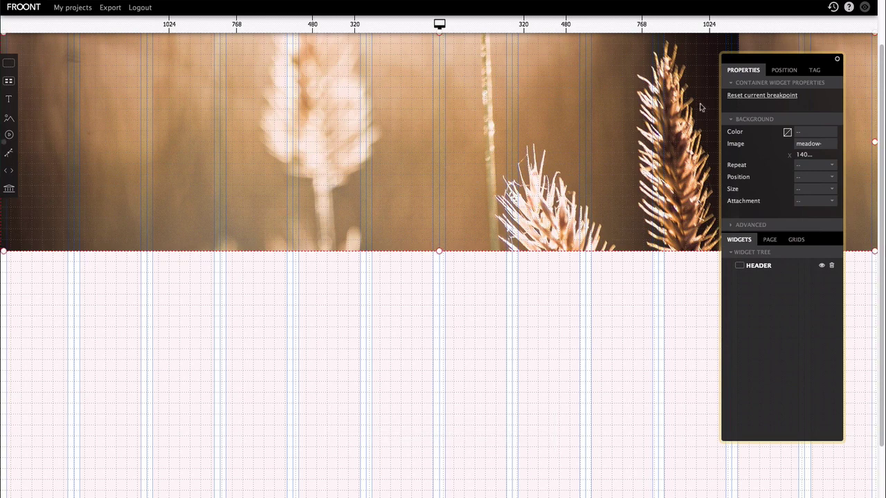
# Step: Set the header's background image position to center center and its size to cover
pyautogui.click(823, 177)
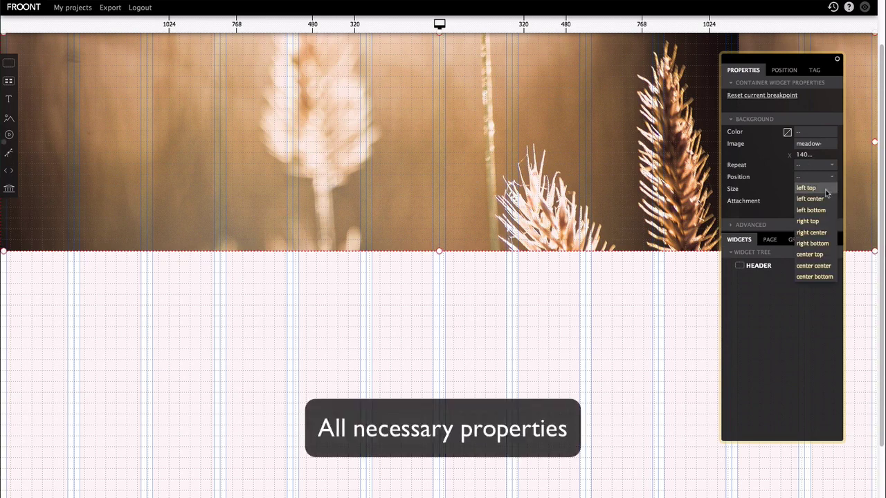
pyautogui.click(828, 266)
pyautogui.click(833, 191)
pyautogui.click(818, 199)
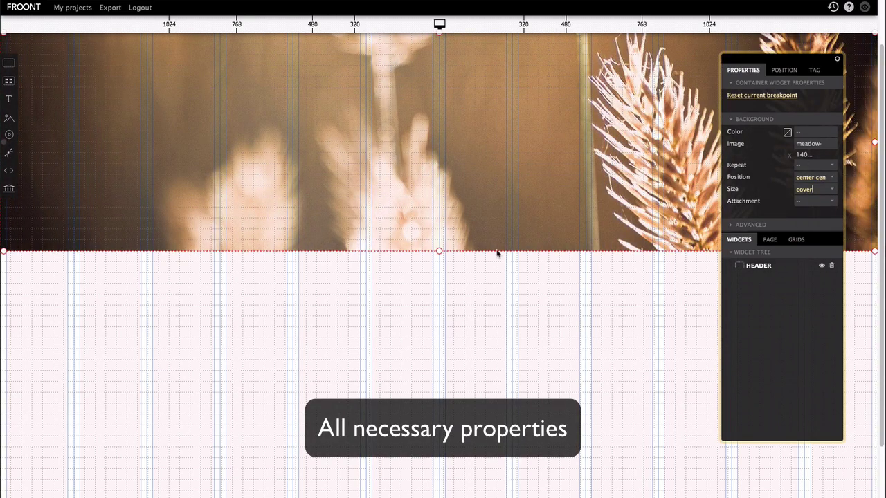
pyautogui.click(470, 311)
# Step: Add a container below the header and narrow it symmetrically to about two thirds of the page width
pyautogui.click(8, 62)
pyautogui.moveTo(4, 303); pyautogui.dragTo(78, 299)
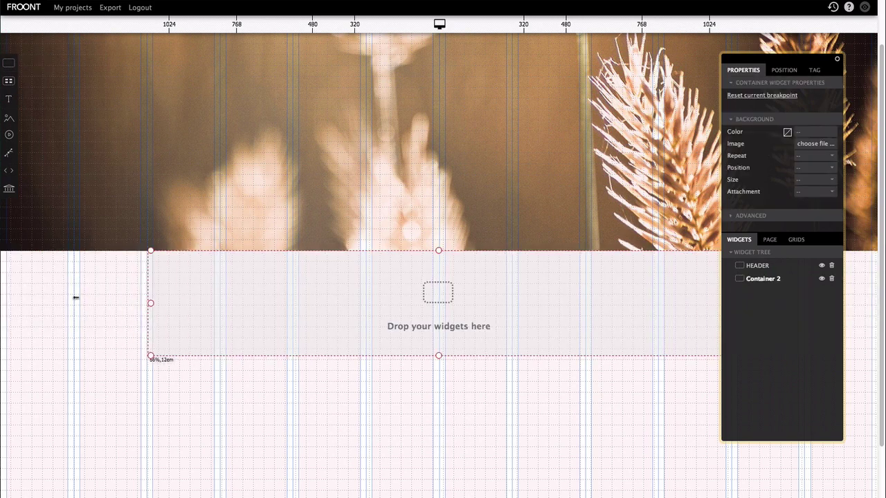
pyautogui.click(112, 351)
# Step: Rename the new container as Wrapper, nest it inside HEADER and open its minimum height for editing
pyautogui.click(191, 344)
pyautogui.write('Wrapper')
pyautogui.press('Return')
pyautogui.moveTo(767, 279); pyautogui.dragTo(763, 267)
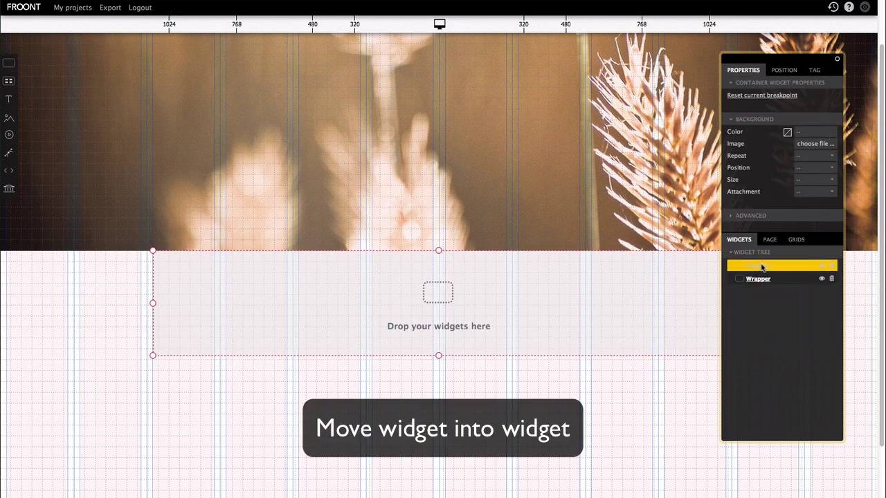
pyautogui.doubleClick(801, 118)
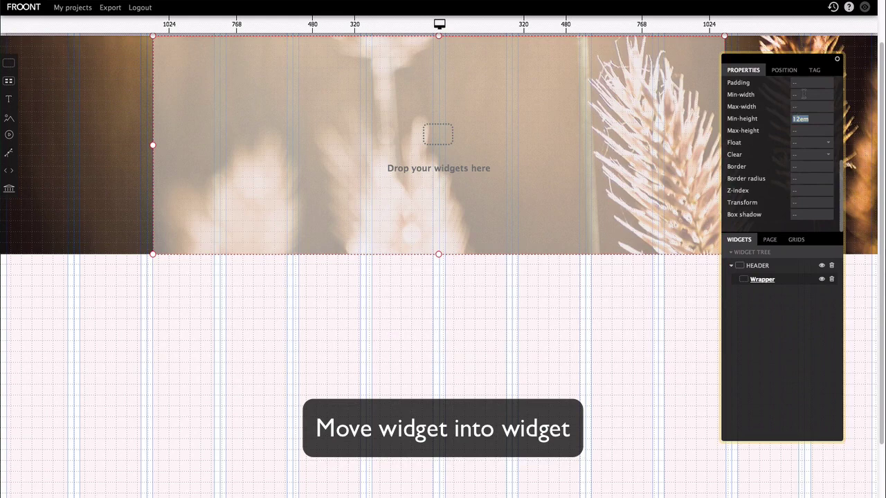
# Step: Add a text widget below the header reading "meadow"
pyautogui.click(8, 99)
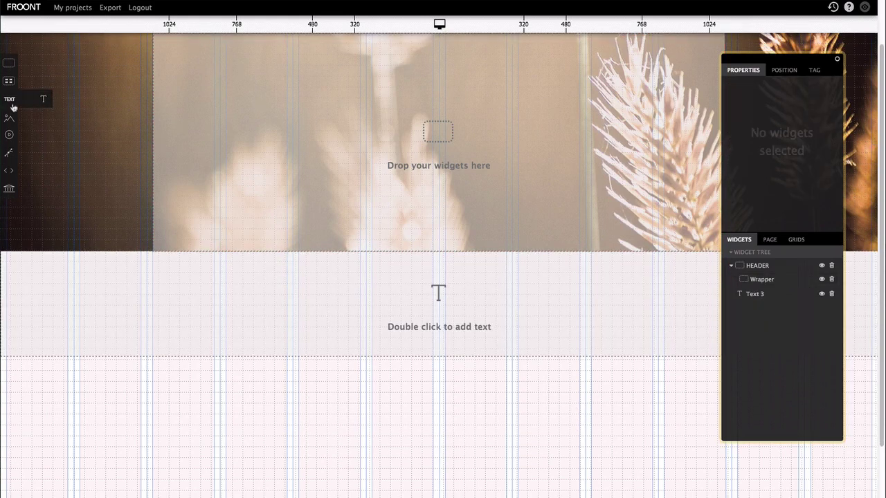
pyautogui.doubleClick(279, 291)
pyautogui.write('meadow')
pyautogui.click(235, 447)
pyautogui.click(246, 264)
# Step: Style the meadow text at 3em in the favorite font Futura PT with Bold weight
pyautogui.moveTo(735, 167); pyautogui.dragTo(756, 166)
pyautogui.click(764, 122)
pyautogui.click(796, 101)
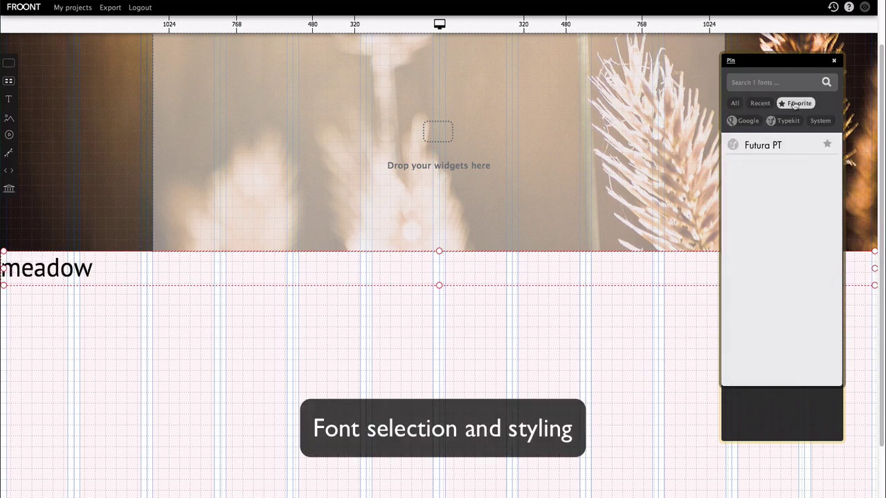
pyautogui.click(775, 144)
pyautogui.click(784, 142)
pyautogui.scroll(-2, 759, 187)
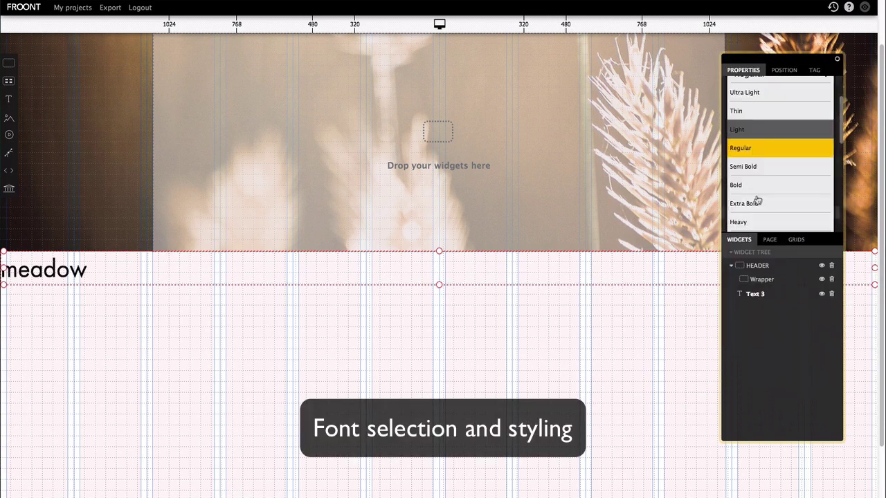
pyautogui.click(758, 182)
# Step: Set the meadow text widget's width to 4.7em and give the centered text a 4px solid white border
pyautogui.click(780, 72)
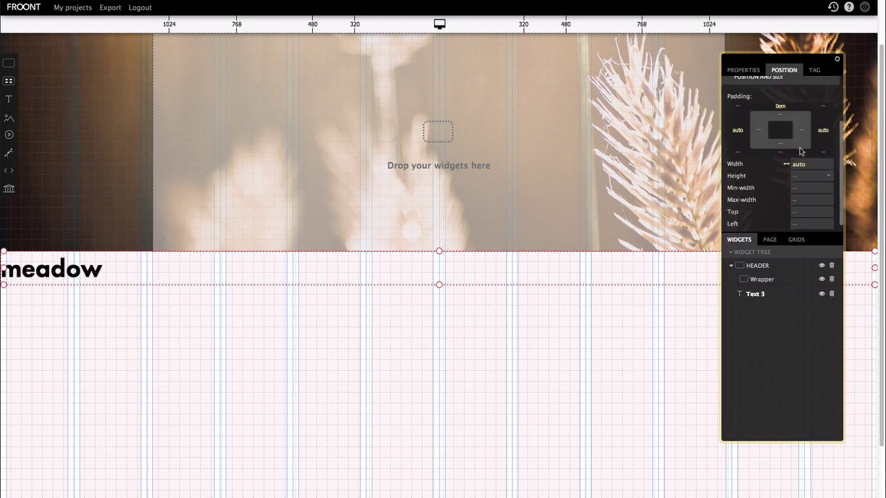
pyautogui.press('Return')
pyautogui.click(744, 71)
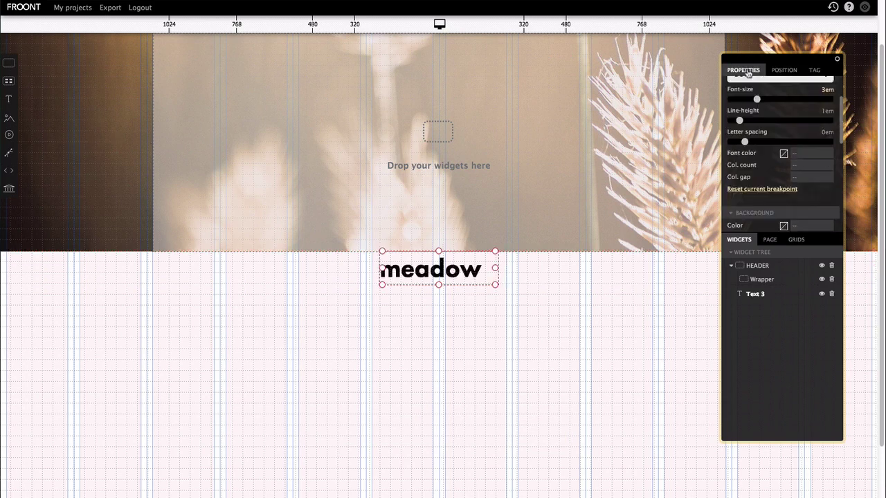
pyautogui.scroll(-5, 761, 124)
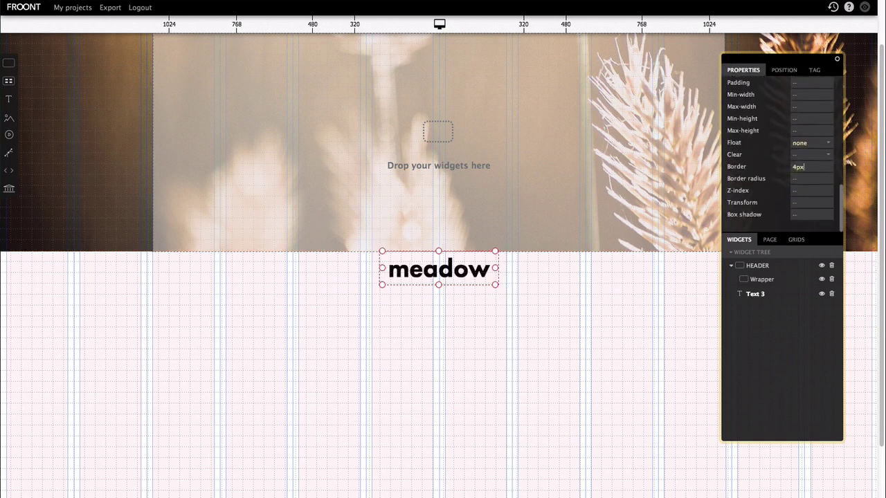
pyautogui.scroll(6, 783, 155)
# Step: Color the meadow text white and nest it inside Wrapper under the name LOGO
pyautogui.click(785, 154)
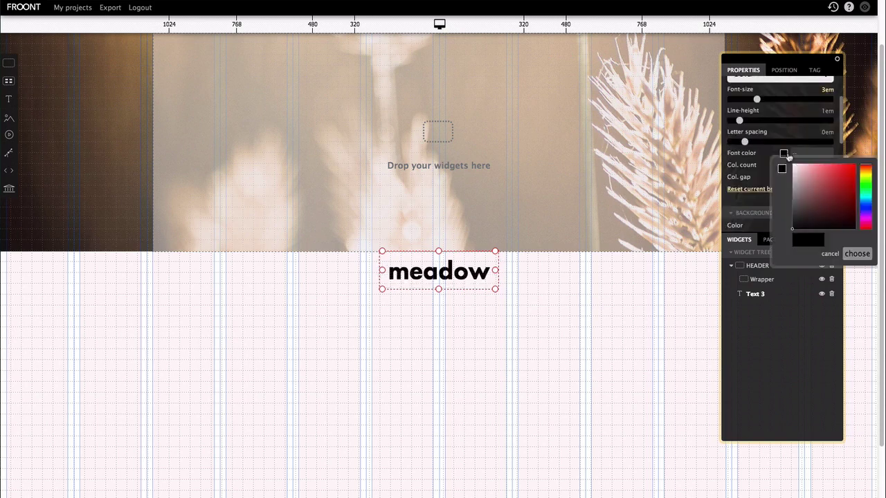
pyautogui.write('white')
pyautogui.press('Return')
pyautogui.moveTo(756, 295); pyautogui.dragTo(761, 278)
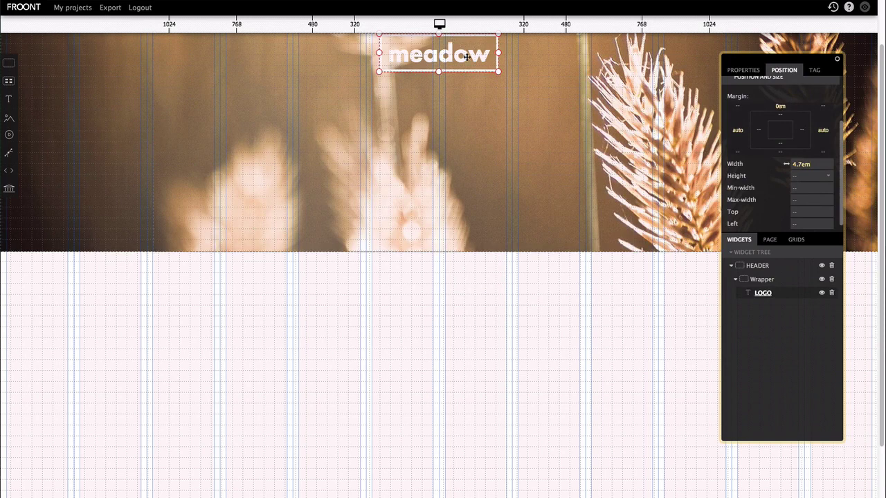
# Step: Move the LOGO down to about the middle of the header's height and set its float to left
pyautogui.moveTo(467, 57); pyautogui.dragTo(463, 141)
pyautogui.click(744, 70)
pyautogui.scroll(-5, 763, 130)
pyautogui.scroll(-2, 762, 127)
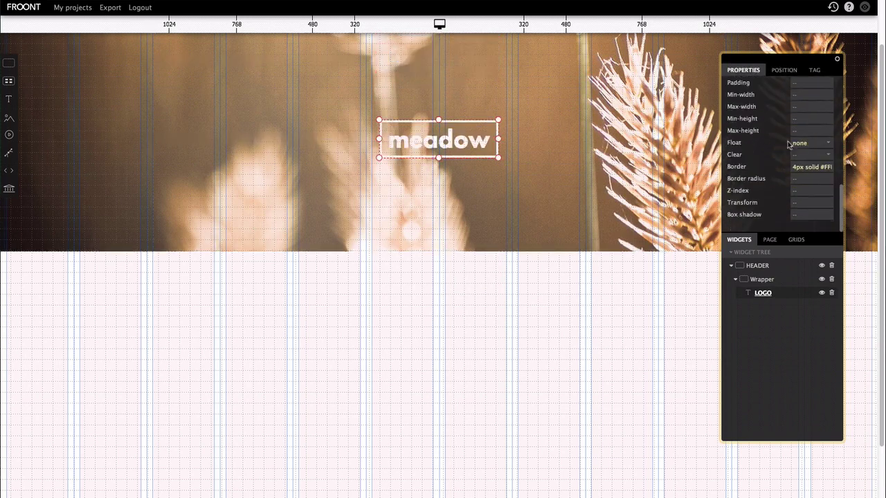
pyautogui.click(809, 143)
pyautogui.write('left')
pyautogui.click(228, 272)
# Step: Add a text widget below the header reading "National corn yield content 2013"
pyautogui.click(9, 99)
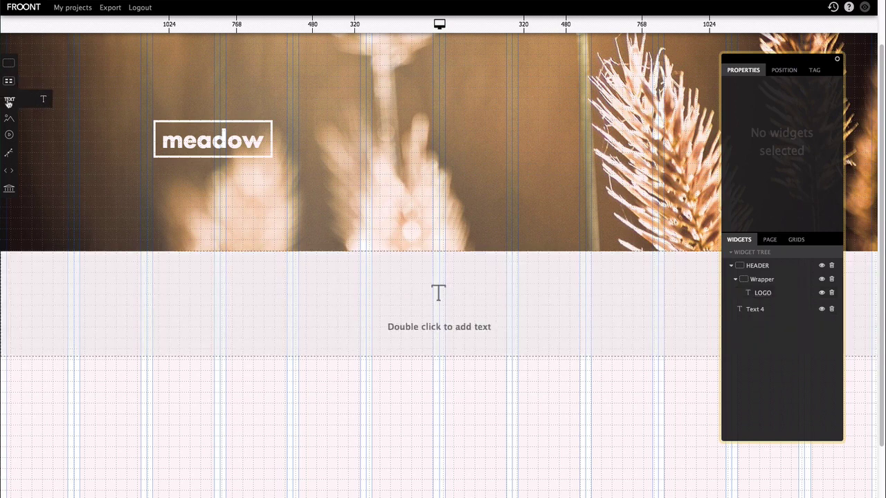
pyautogui.doubleClick(220, 279)
pyautogui.write('National corn yield')
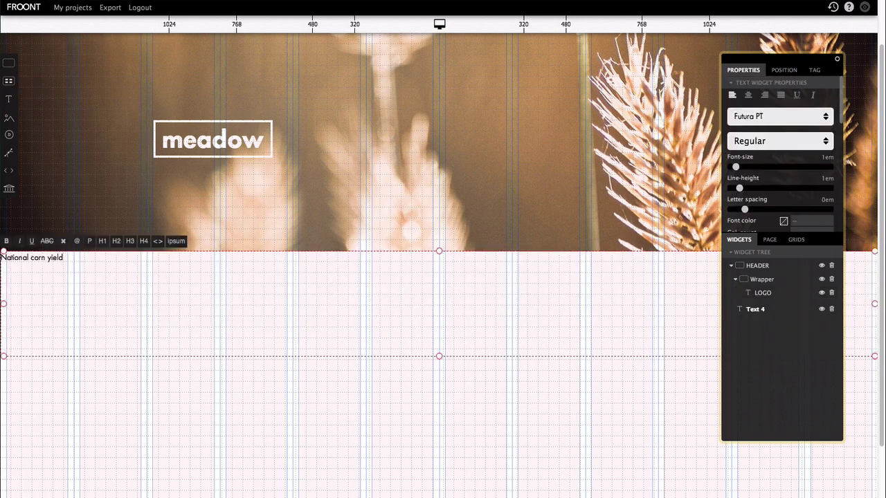
pyautogui.write(' content 2013')
# Step: Style the corn yield text at 1.7em in Light weight and color it white
pyautogui.moveTo(735, 166); pyautogui.dragTo(744, 168)
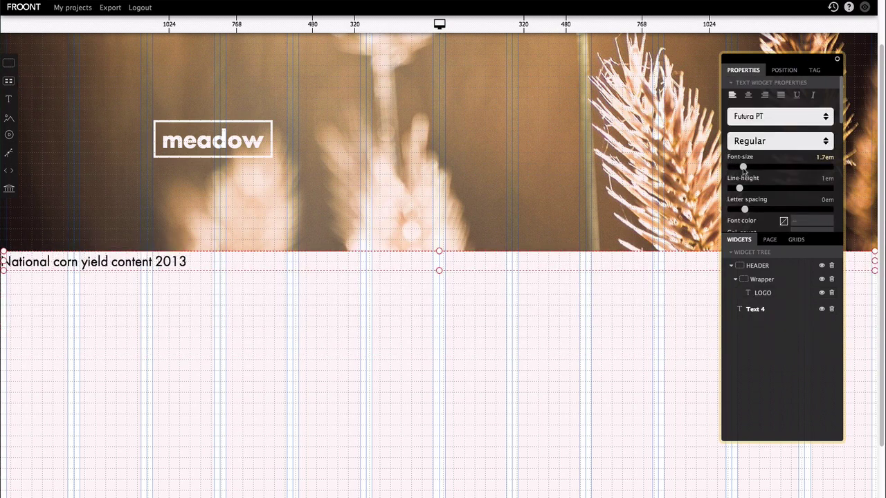
pyautogui.click(780, 140)
pyautogui.click(751, 194)
pyautogui.click(783, 221)
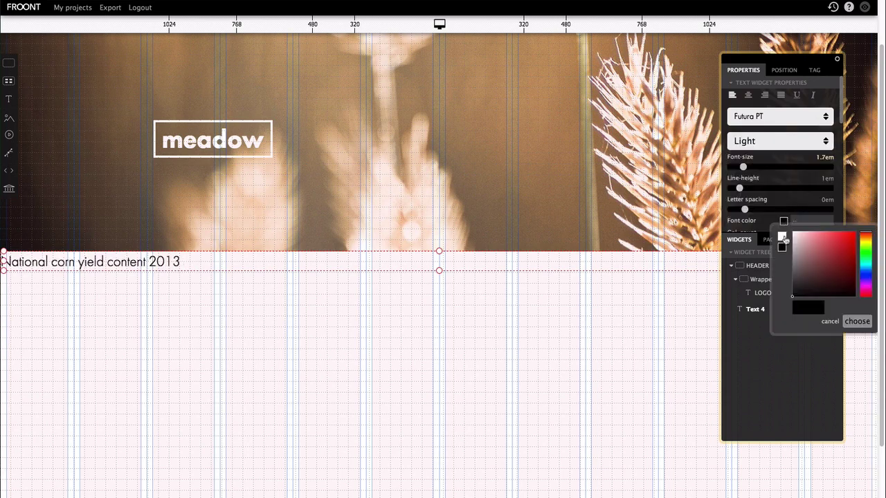
pyautogui.click(782, 238)
# Step: Nest the corn yield text inside Wrapper as SLOGAN and nudge it up closer beneath the logo
pyautogui.moveTo(762, 301); pyautogui.dragTo(761, 281)
pyautogui.press('Up')
pyautogui.press('Up')
pyautogui.press('Up')
pyautogui.press('Up')
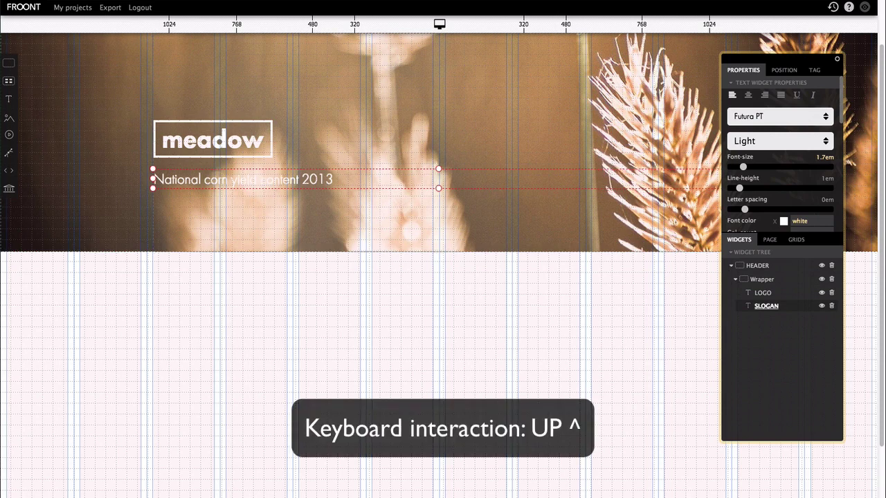
# Step: Thicken the LOGO's solid border to 7px
pyautogui.click(213, 141)
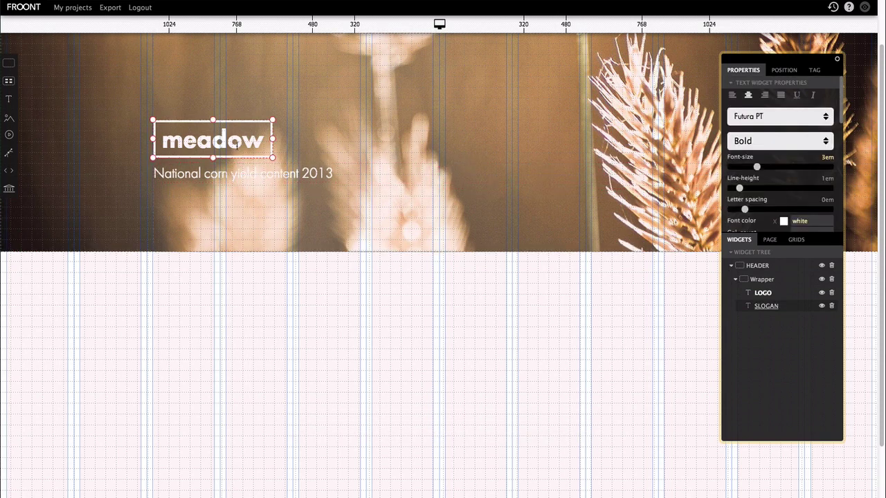
pyautogui.scroll(-10, 775, 205)
pyautogui.doubleClick(797, 166)
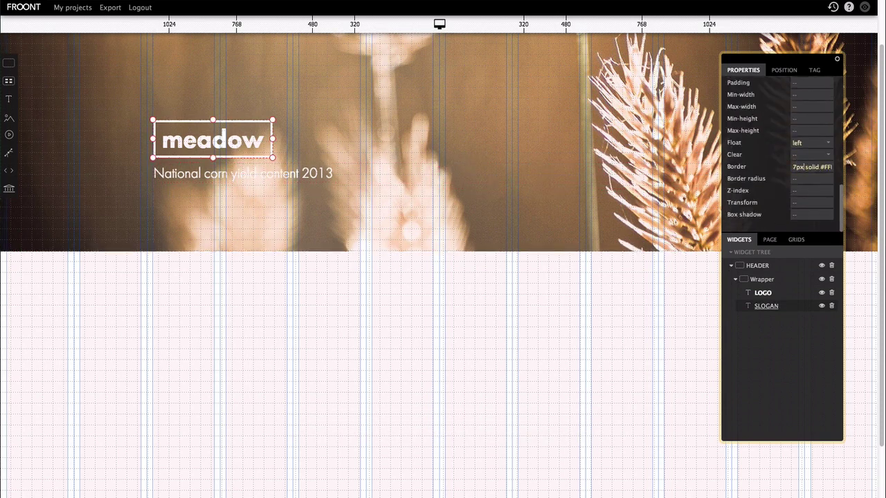
pyautogui.write('7px')
pyautogui.click(717, 307)
# Step: Add a container named CONTENT below the header and narrow it to about two thirds of the page width
pyautogui.click(732, 266)
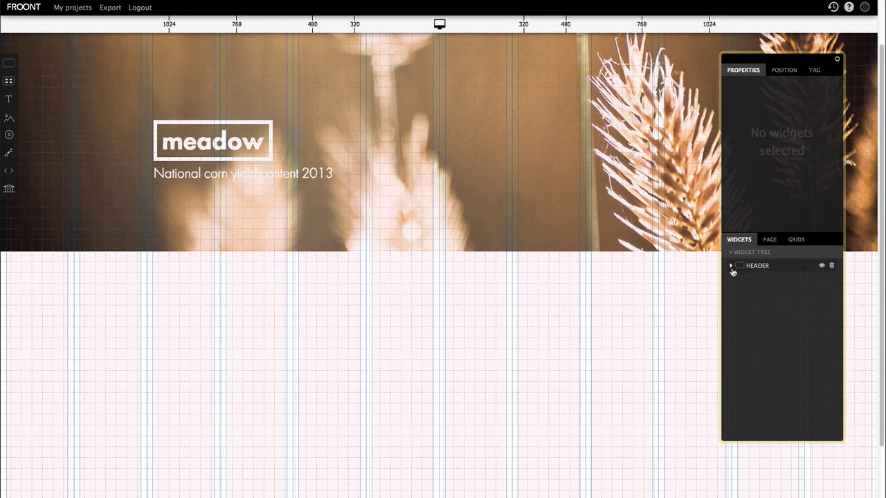
pyautogui.click(9, 62)
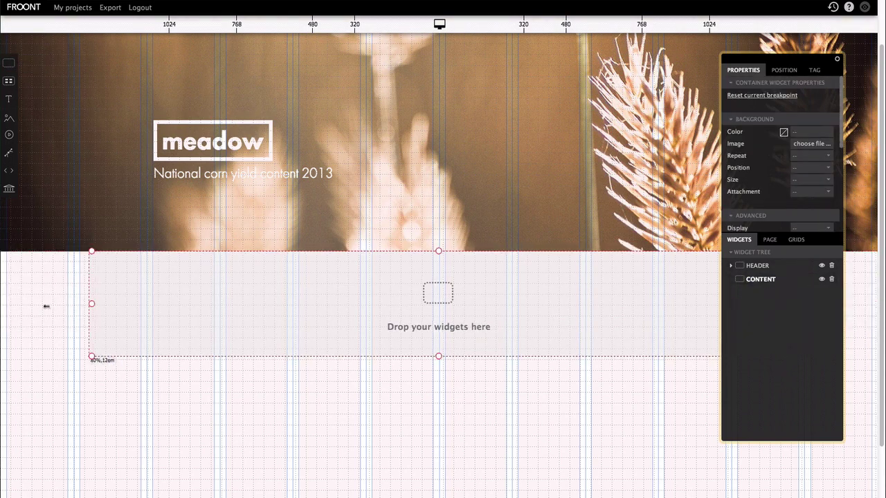
# Step: Add a text widget reading "Every single person is carefully handcrafted to turn your life into something incredible"
pyautogui.click(9, 99)
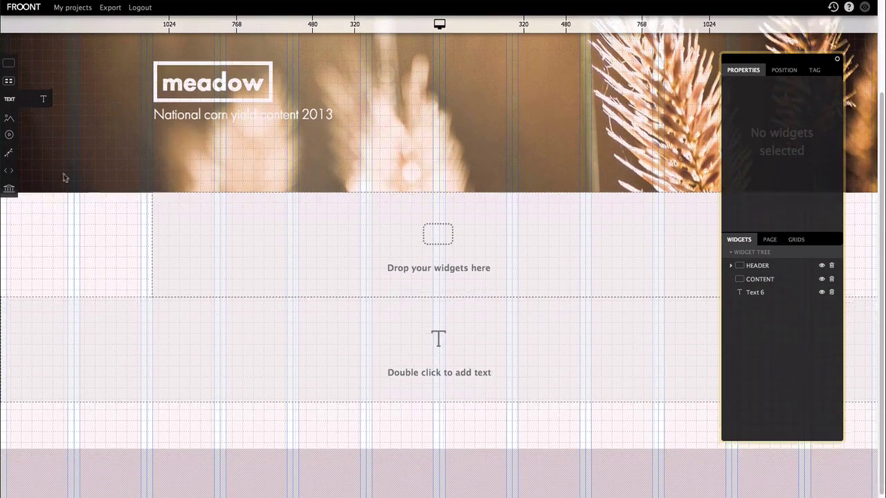
pyautogui.doubleClick(346, 333)
pyautogui.write('Every single person is carefully handcrafted to turn your life into something in')
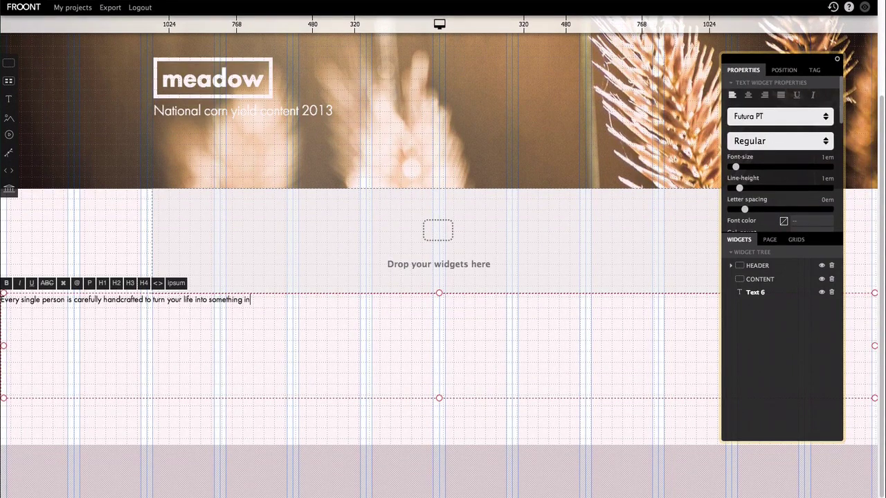
pyautogui.write('credible')
pyautogui.click(279, 303)
# Step: Style the handcrafted headline at 2.55em, centered, in Bold weight with font color #373737
pyautogui.moveTo(739, 168); pyautogui.dragTo(752, 171)
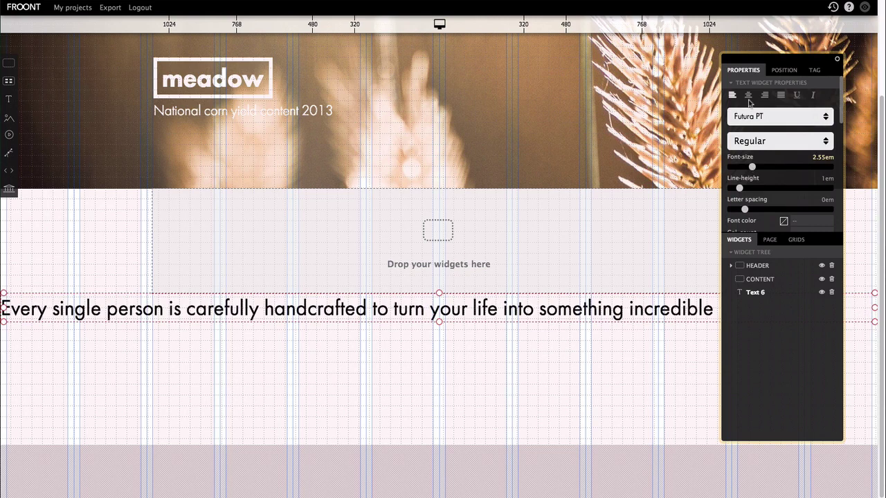
pyautogui.click(748, 95)
pyautogui.click(780, 141)
pyautogui.click(771, 165)
pyautogui.scroll(-2, 805, 152)
pyautogui.write('#373737')
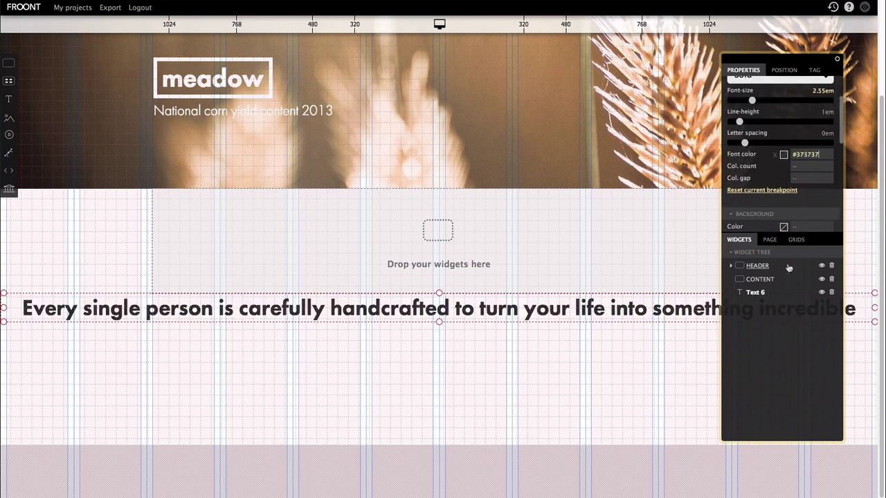
# Step: Nest the headline text inside CONTENT and set its text-transform to uppercase
pyautogui.moveTo(758, 294); pyautogui.dragTo(758, 280)
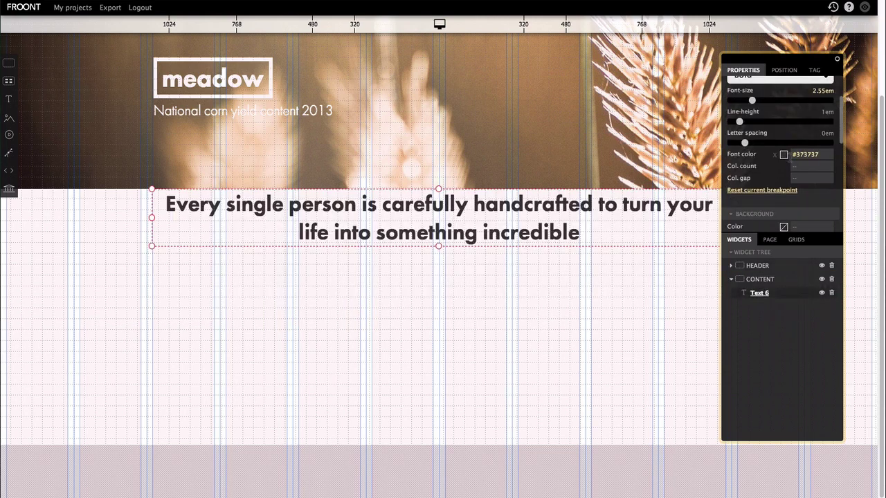
pyautogui.scroll(-4, 830, 191)
pyautogui.click(830, 191)
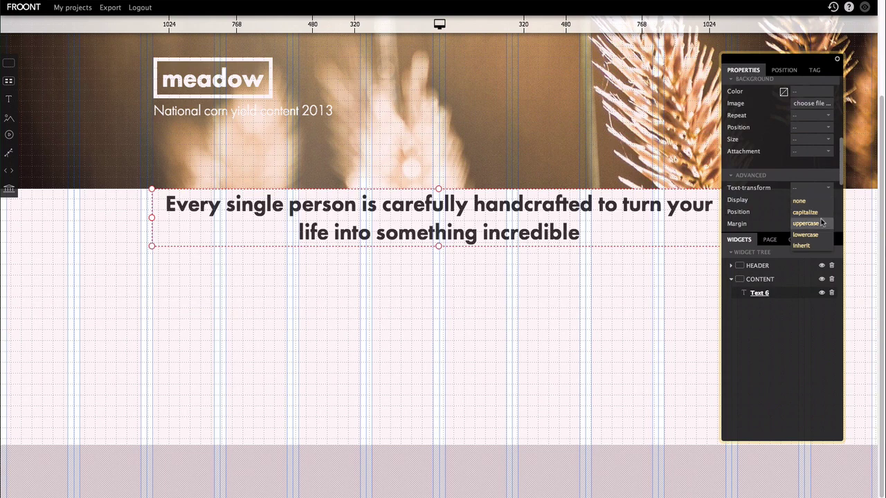
pyautogui.click(822, 222)
pyautogui.click(513, 300)
# Step: Set the HEADER container's bottom margin to 2rem
pyautogui.click(104, 185)
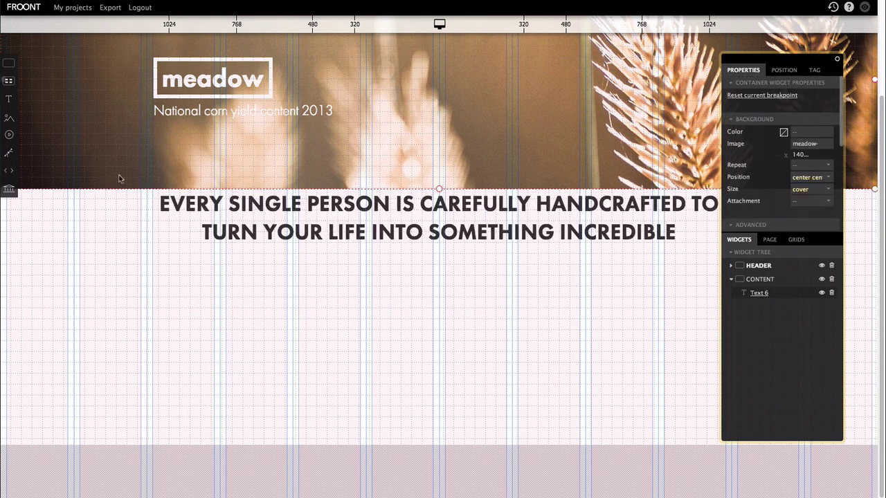
pyautogui.click(784, 70)
pyautogui.click(781, 220)
pyautogui.write('2rem')
pyautogui.click(597, 353)
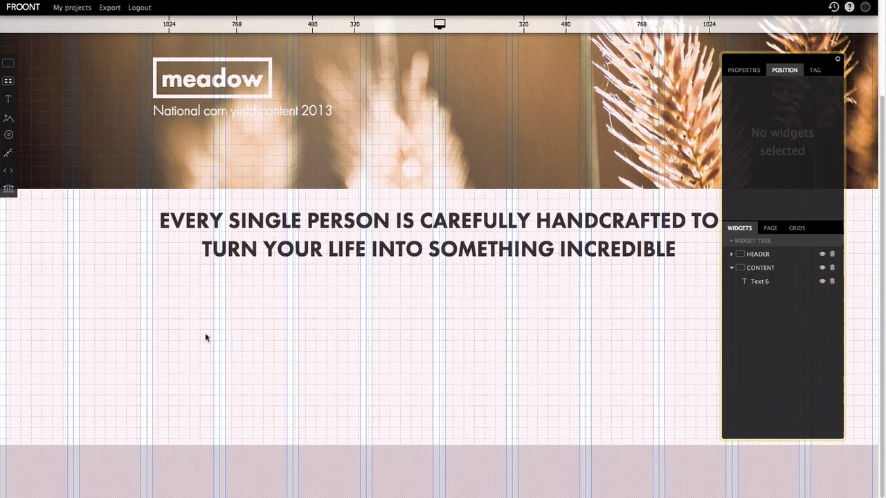
# Step: Add a grid widget below the headline and an SVG widget beneath it filled with the wheat icon file
pyautogui.click(8, 81)
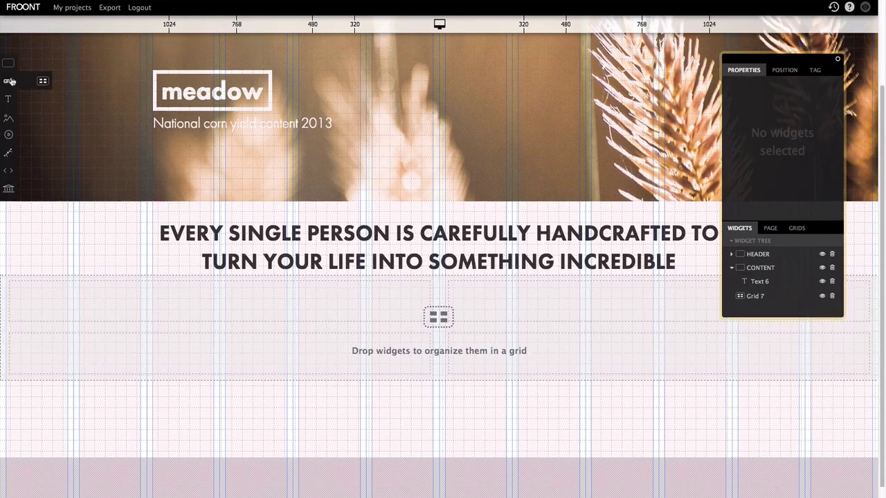
pyautogui.click(8, 152)
pyautogui.press('super+Tab')
pyautogui.moveTo(678, 56); pyautogui.dragTo(487, 388)
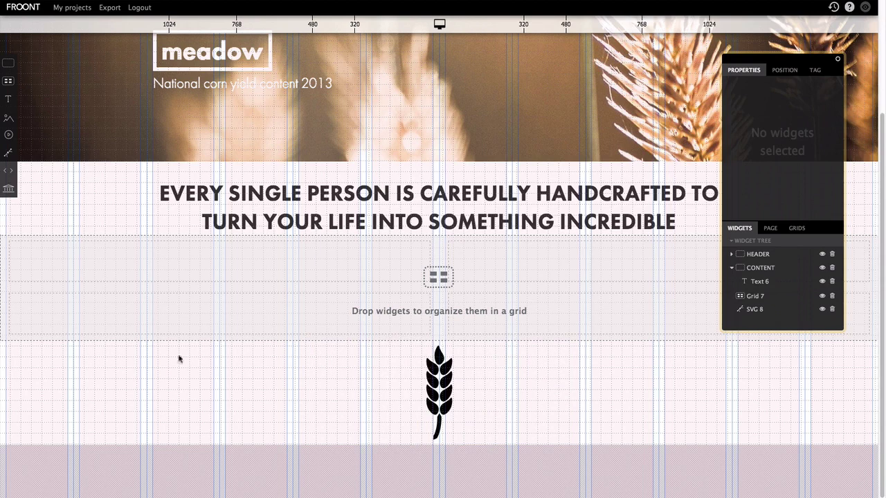
# Step: Add a text widget below the wheat icon reading "best seeds"
pyautogui.click(10, 97)
pyautogui.doubleClick(300, 365)
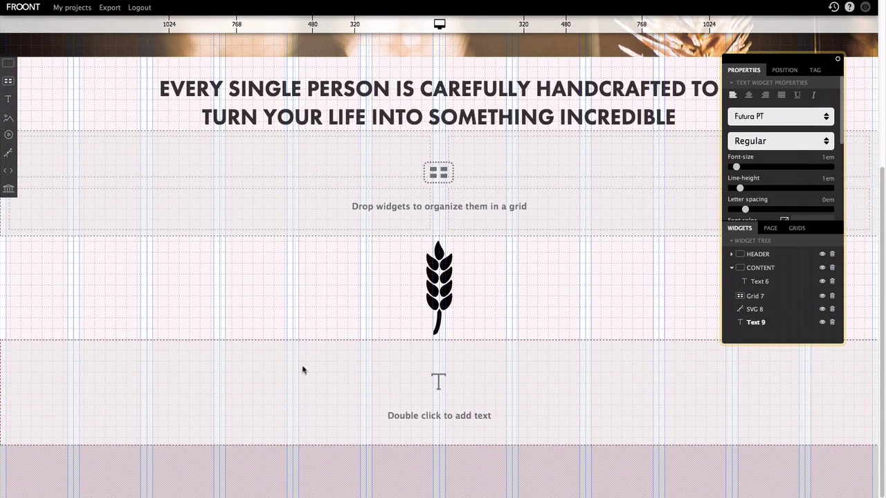
pyautogui.write('best seeds')
pyautogui.click(385, 353)
pyautogui.click(388, 439)
# Step: Style the best seeds text at 1.65em in Bold weight
pyautogui.moveTo(736, 167); pyautogui.dragTo(743, 170)
pyautogui.click(780, 141)
pyautogui.click(761, 181)
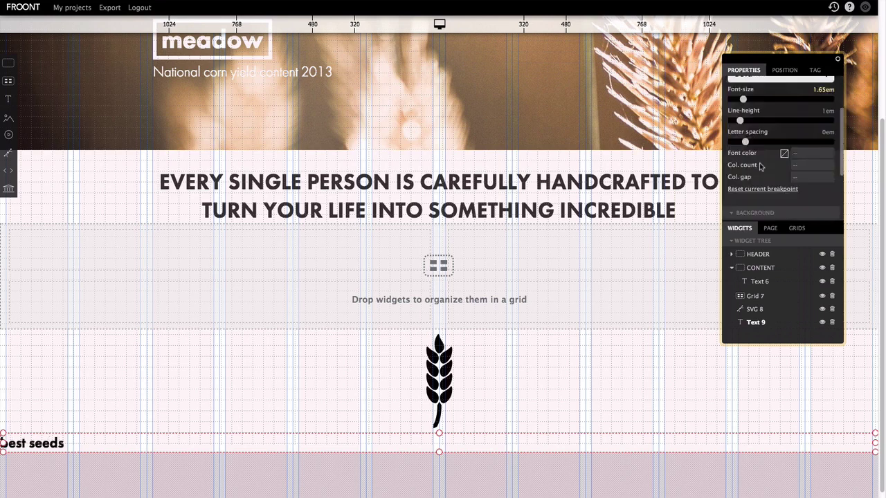
# Step: Centre the best seeds text and set its font colour to the dark grey of the headline
pyautogui.click(748, 95)
pyautogui.scroll(-1, 782, 139)
pyautogui.click(788, 156)
pyautogui.click(629, 372)
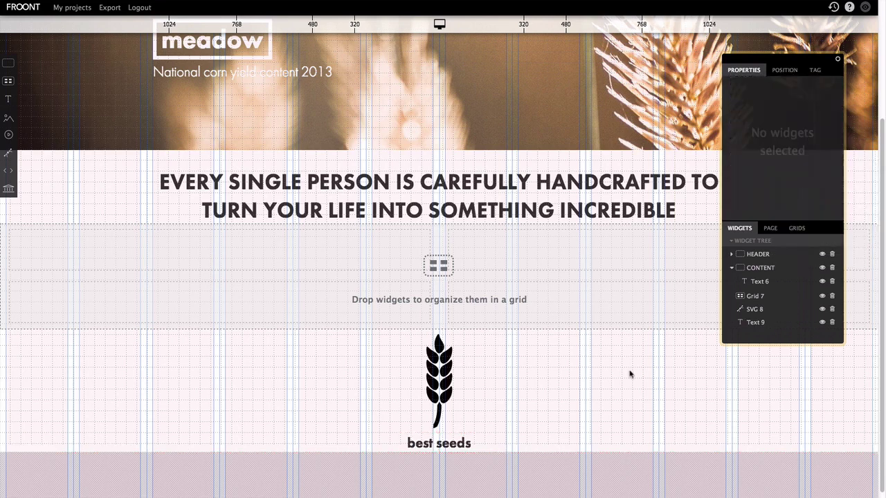
# Step: Add a centred text widget below best seeds with the "It is a long established fact" sample sentence, shrunk to its text height
pyautogui.click(12, 105)
pyautogui.scroll(-3, 126, 294)
pyautogui.doubleClick(236, 412)
pyautogui.click(749, 95)
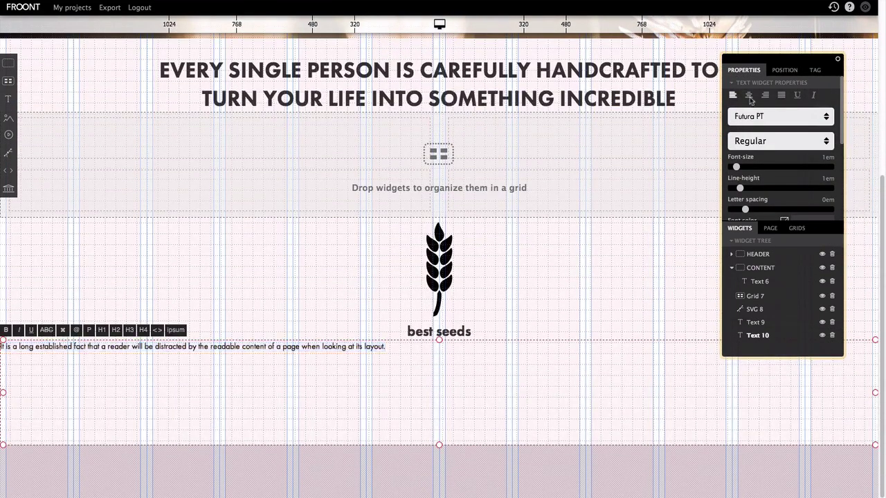
pyautogui.click(637, 292)
pyautogui.click(591, 438)
# Step: Set the sample sentence's font colour to the saved grey
pyautogui.scroll(-2, 782, 148)
pyautogui.click(785, 154)
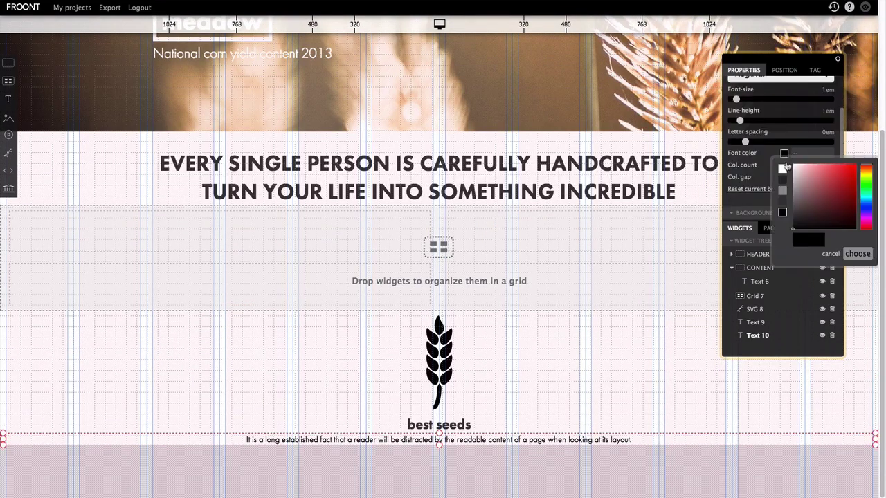
pyautogui.click(785, 193)
pyautogui.click(614, 363)
# Step: Add a container widget below the sample sentence and rename it service-box
pyautogui.click(6, 69)
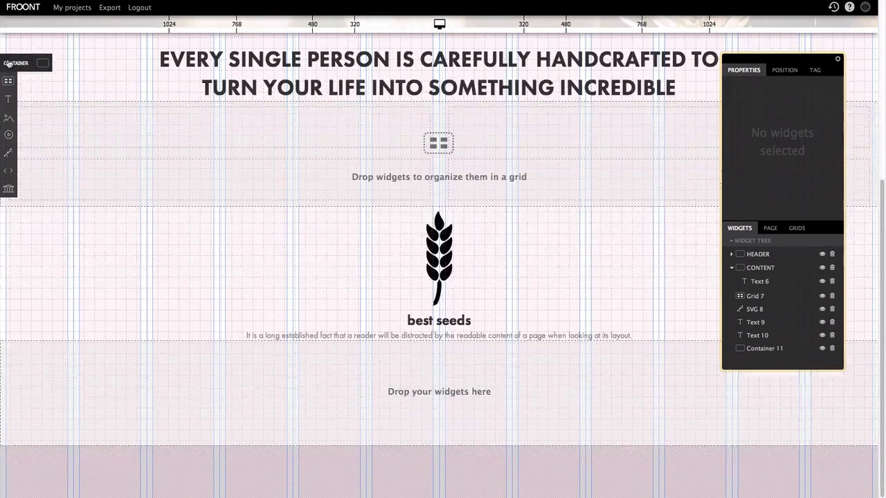
pyautogui.doubleClick(764, 348)
pyautogui.write('service-bo')
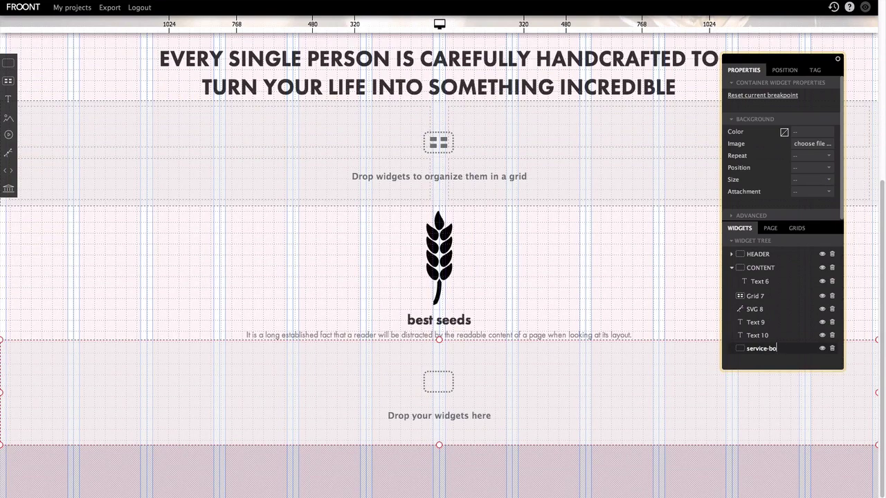
# Step: Move the service-box container holding the icon and both texts into the grid, and set the grid to 4 columns
pyautogui.moveTo(762, 342); pyautogui.dragTo(764, 299)
pyautogui.click(732, 310)
pyautogui.click(440, 272)
pyautogui.moveTo(751, 105); pyautogui.dragTo(790, 106)
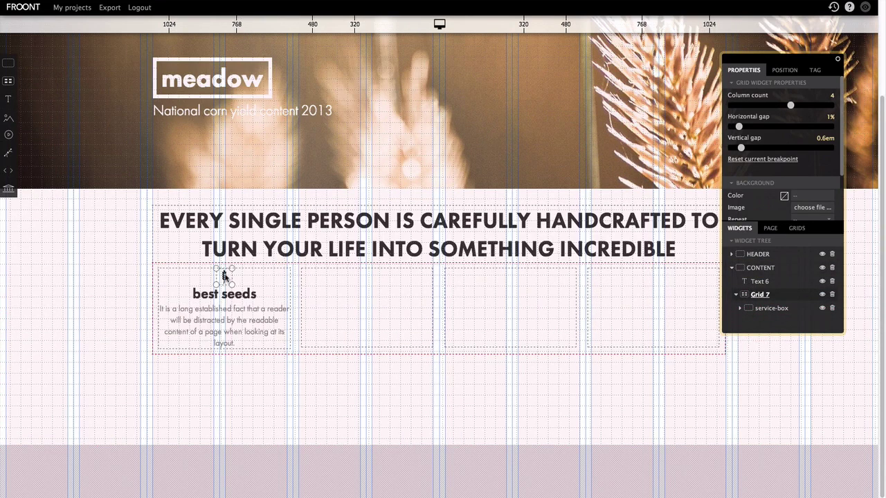
# Step: Set the wheat icon's width to 5em and its fill to olive green
pyautogui.click(224, 275)
pyautogui.write('5rem')
pyautogui.click(750, 74)
pyautogui.scroll(1, 790, 131)
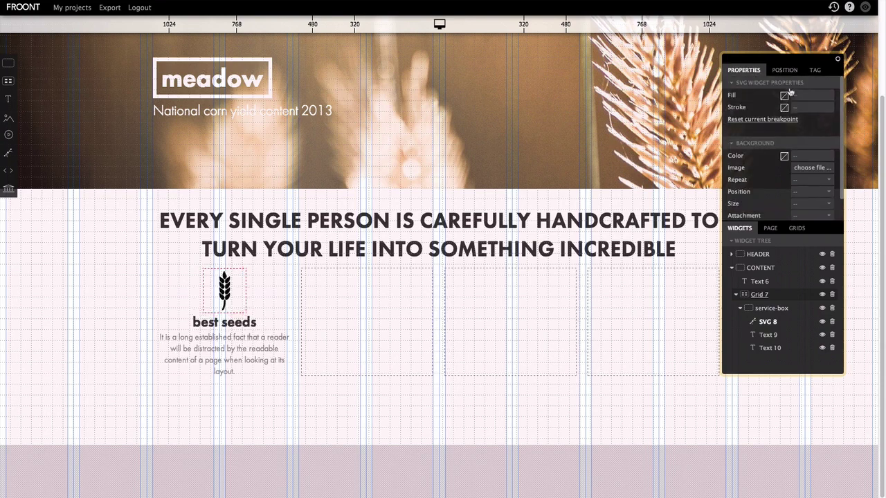
# Step: Add bottom margins to the wheat icon and the best seeds text to space out the box's contents
pyautogui.click(784, 69)
pyautogui.scroll(-3, 788, 159)
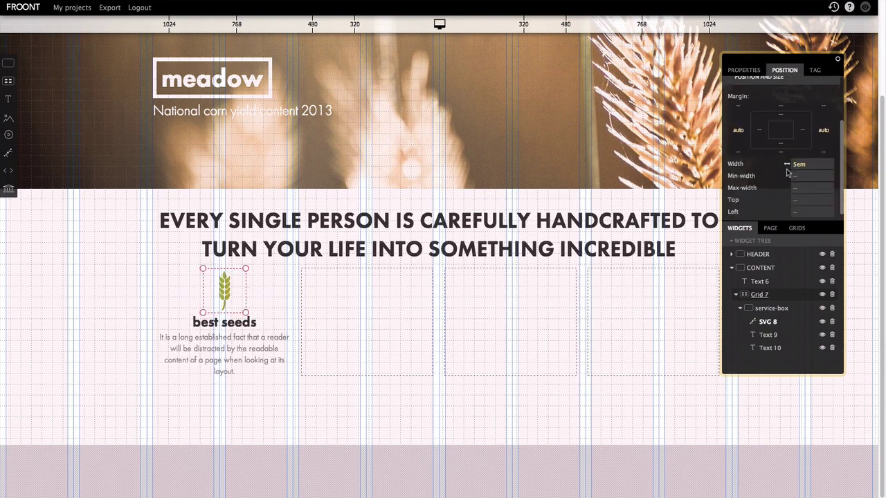
pyautogui.click(235, 326)
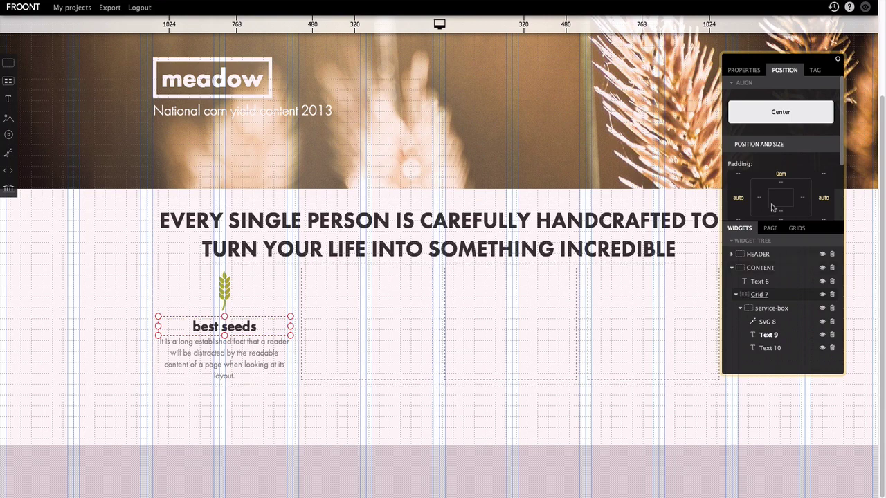
pyautogui.scroll(-2, 773, 208)
# Step: Copy the service-box container and paste it three times to fill the remaining grid columns
pyautogui.click(180, 282)
pyautogui.hotkey('ctrl', 'c')
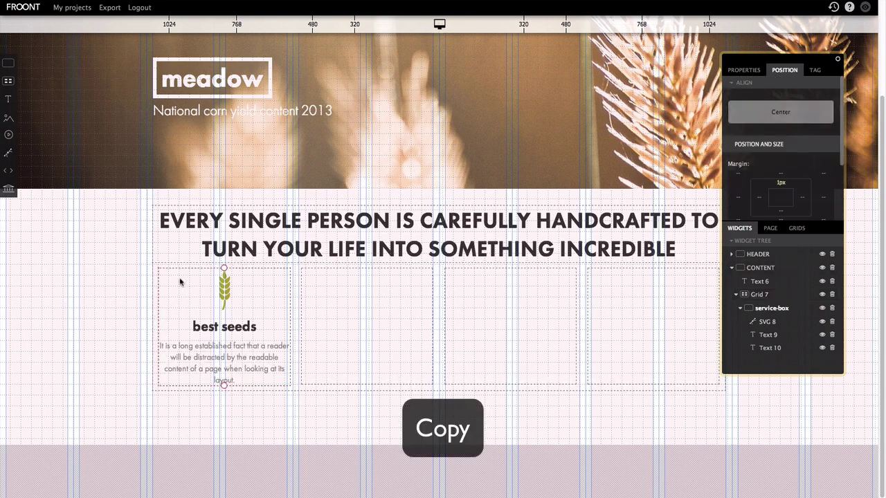
pyautogui.hotkey('ctrl', 'v')
pyautogui.hotkey('ctrl', 'v')
pyautogui.hotkey('ctrl', 'v')
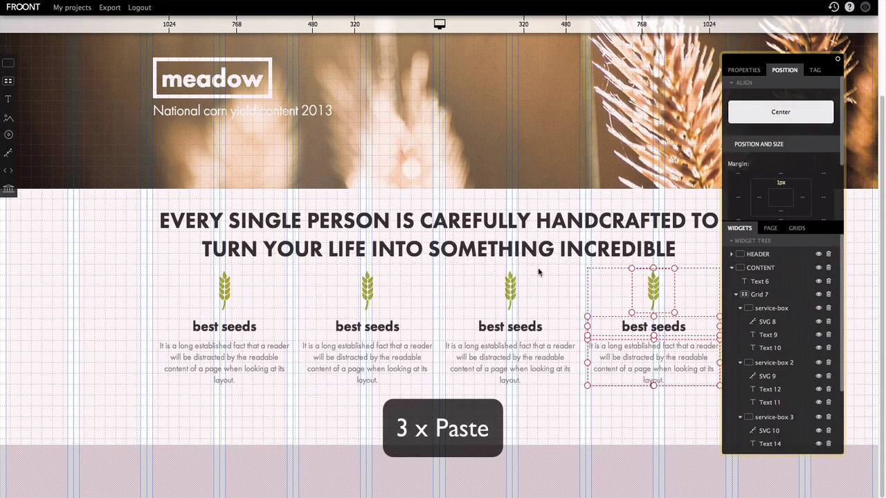
# Step: Replace the second column's icon with icon_2.svg and paste the first wheat icon's style onto it
pyautogui.doubleClick(377, 287)
pyautogui.moveTo(674, 66); pyautogui.dragTo(368, 291)
pyautogui.click(393, 409)
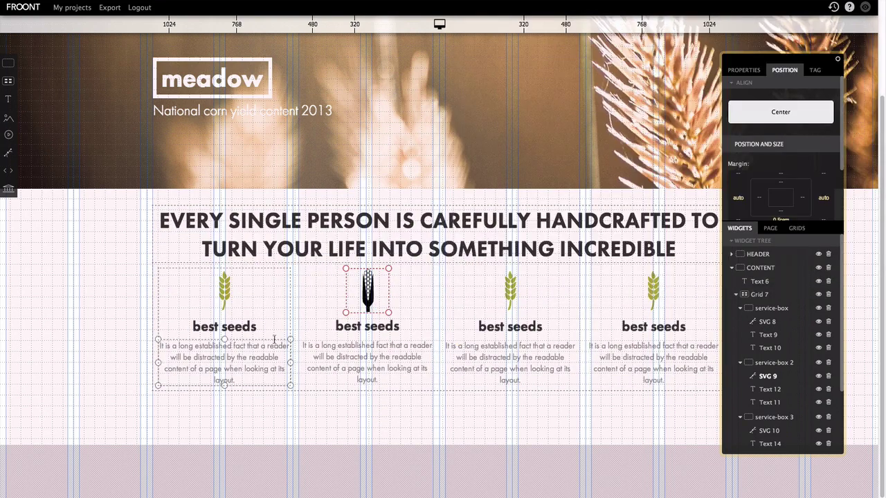
pyautogui.click(232, 297)
pyautogui.press('super+c')
pyautogui.click(367, 292)
pyautogui.press('super+shift+v')
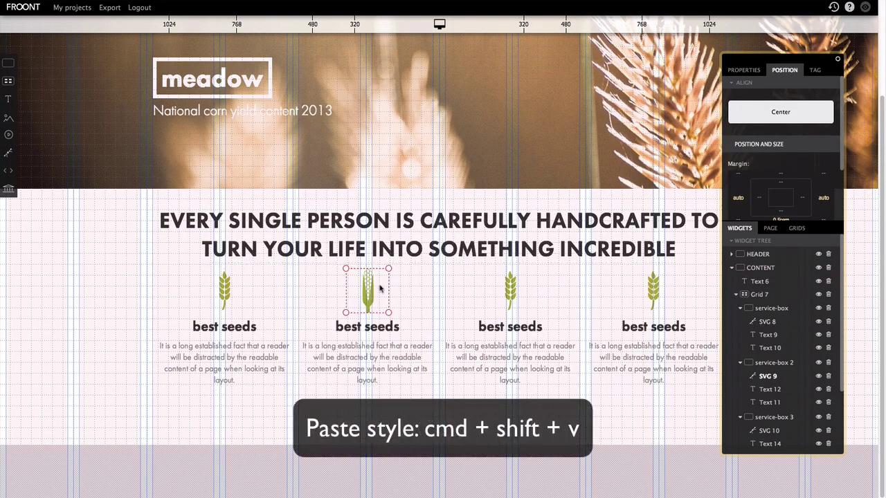
# Step: Replace the third column's icon with icon_3.svg and paste the copied green icon style onto it
pyautogui.doubleClick(513, 296)
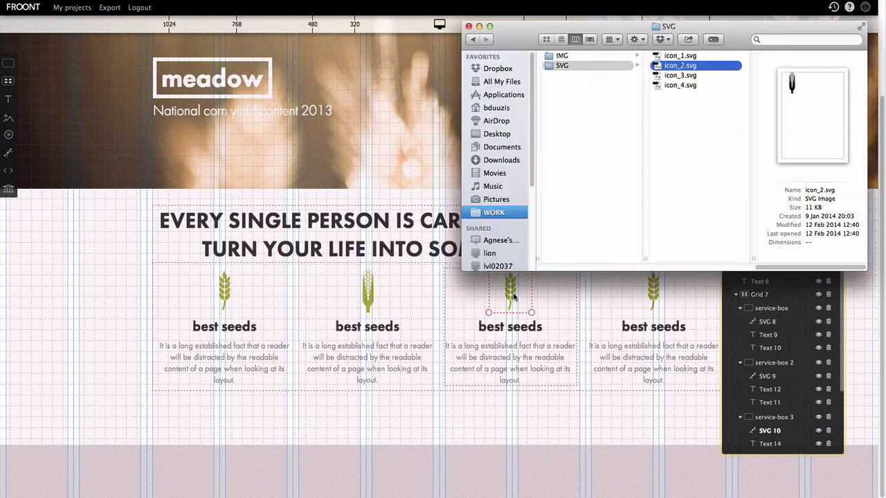
pyautogui.moveTo(675, 76); pyautogui.dragTo(513, 287)
pyautogui.click(499, 417)
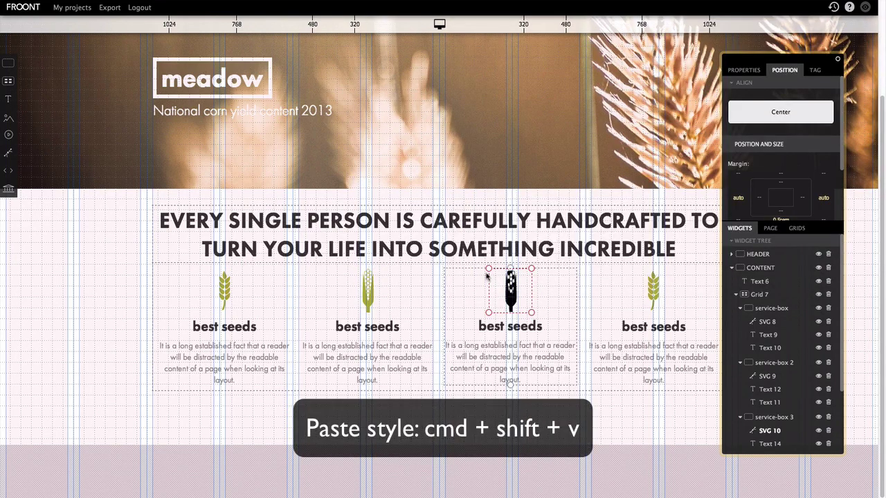
pyautogui.press('super+shift+v')
# Step: Replace the fourth column's icon with icon_4.svg and paste the copied green icon style onto it
pyautogui.press('super+Tab')
pyautogui.moveTo(687, 87); pyautogui.dragTo(654, 296)
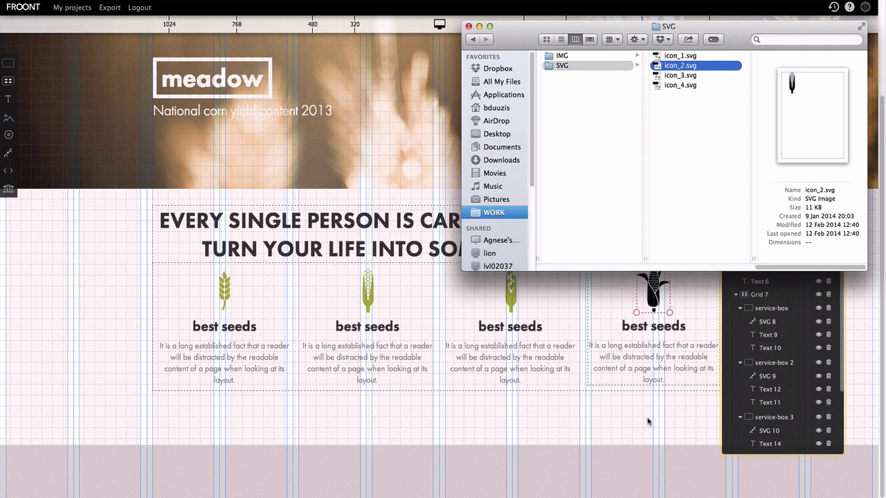
pyautogui.click(647, 419)
pyautogui.press('super+shift+v')
# Step: Change the captions of the second, third and fourth columns to "no pesticides", "selection" and "best yield"
pyautogui.click(366, 326)
pyautogui.doubleClick(367, 325)
pyautogui.write('no pesticides')
pyautogui.click(510, 326)
pyautogui.doubleClick(510, 326)
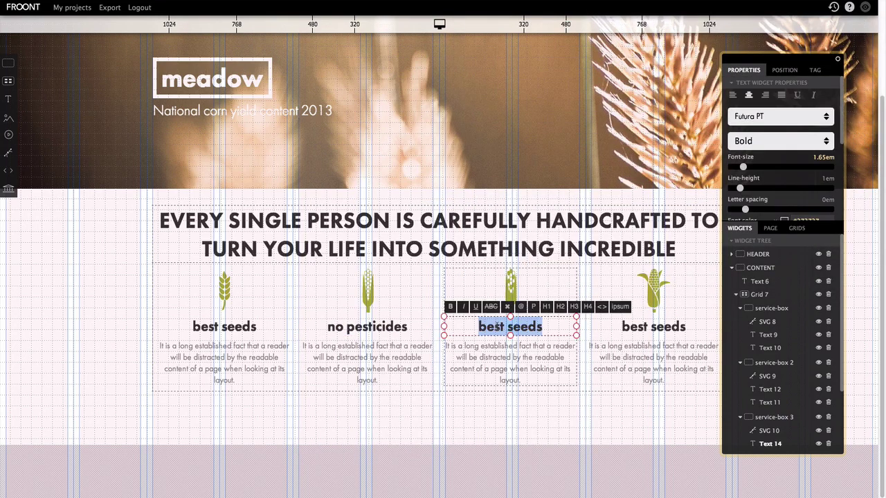
pyautogui.write('selection')
pyautogui.click(589, 409)
pyautogui.click(643, 324)
pyautogui.doubleClick(643, 324)
pyautogui.write('best yield')
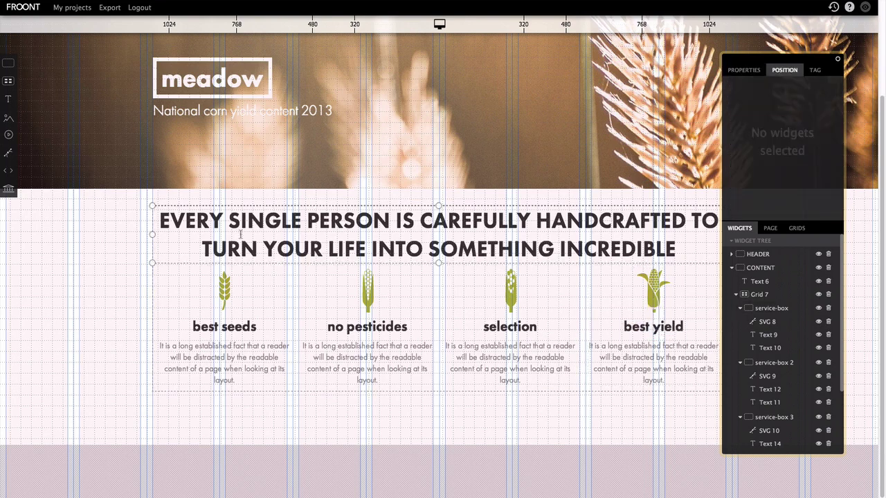
# Step: Set the headline text's bottom margin to 2rem
pyautogui.click(241, 235)
pyautogui.scroll(-3, 790, 181)
pyautogui.click(781, 152)
pyautogui.write('2rem')
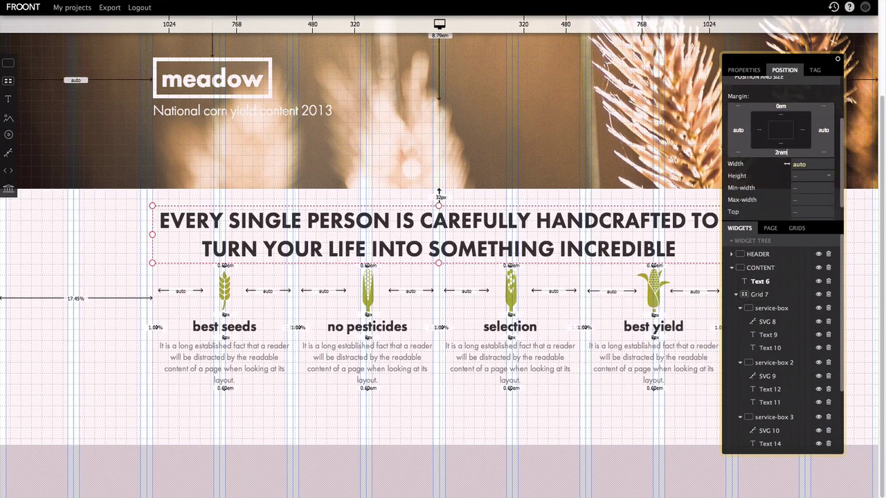
# Step: Set the icon grid's bottom margin to 2rem
pyautogui.click(294, 285)
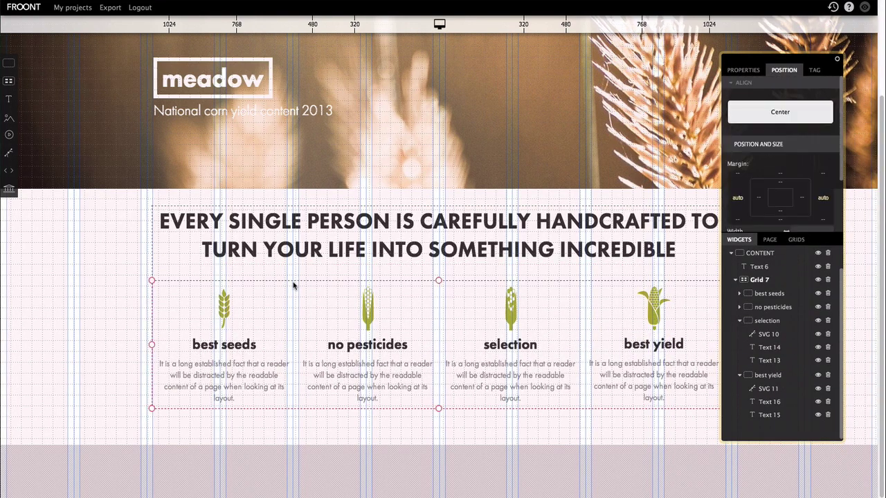
pyautogui.click(780, 219)
pyautogui.write('2rem')
pyautogui.click(99, 247)
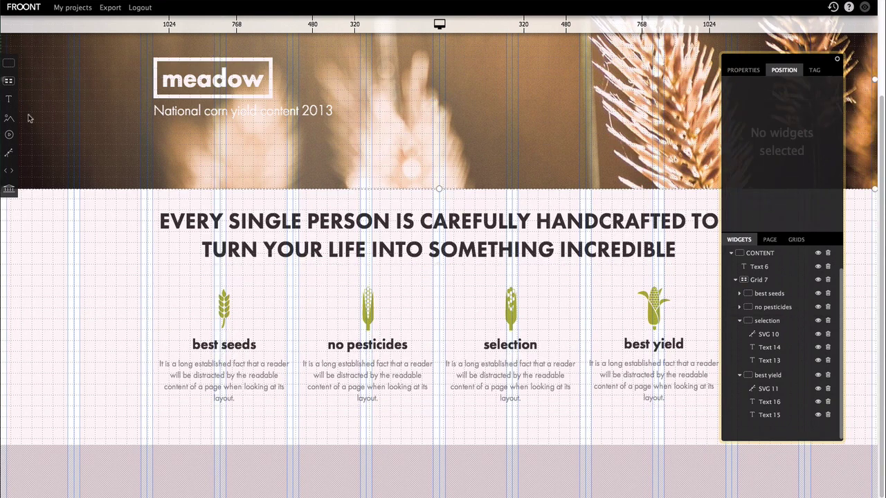
# Step: Add a container widget below the grid with the saved dark colour as its background
pyautogui.click(12, 69)
pyautogui.click(743, 70)
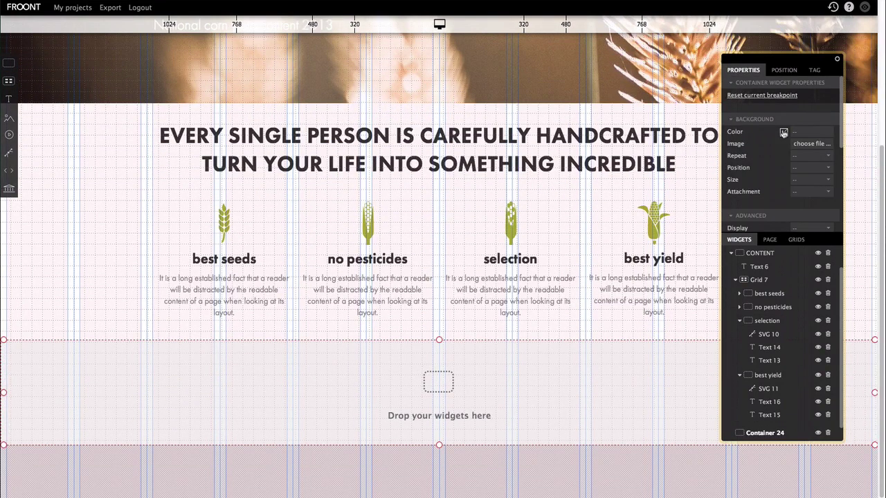
pyautogui.click(784, 133)
pyautogui.click(785, 169)
# Step: Reduce the dark container's minimum height to a thin line and set its width to 4em
pyautogui.scroll(-3, 789, 169)
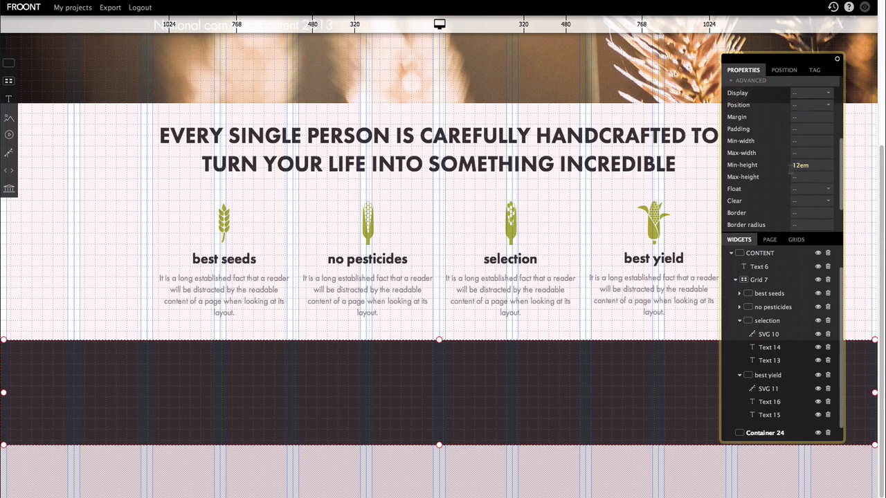
pyautogui.write('x')
pyautogui.press('Return')
pyautogui.click(784, 70)
pyautogui.write('4e')
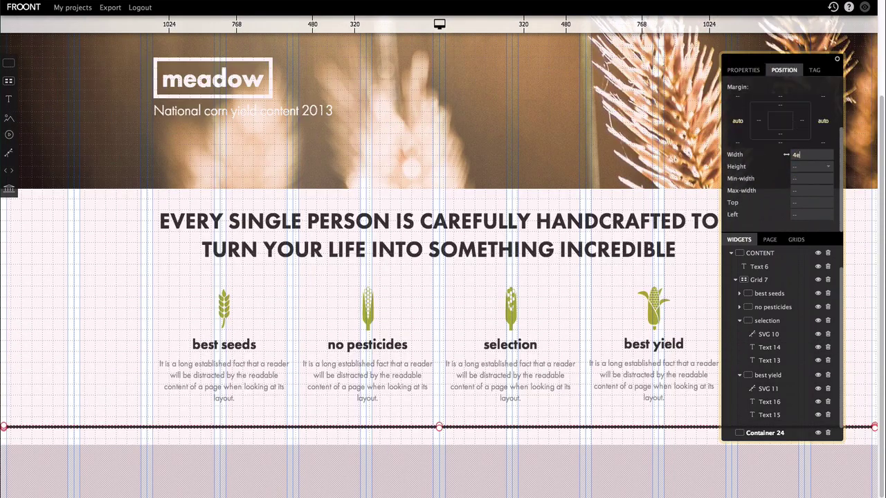
pyautogui.write('m')
pyautogui.press('Return')
# Step: Rename the thin line container as separator and move it into the CONTENT container below the grid
pyautogui.doubleClick(770, 421)
pyautogui.moveTo(761, 377); pyautogui.dragTo(762, 286)
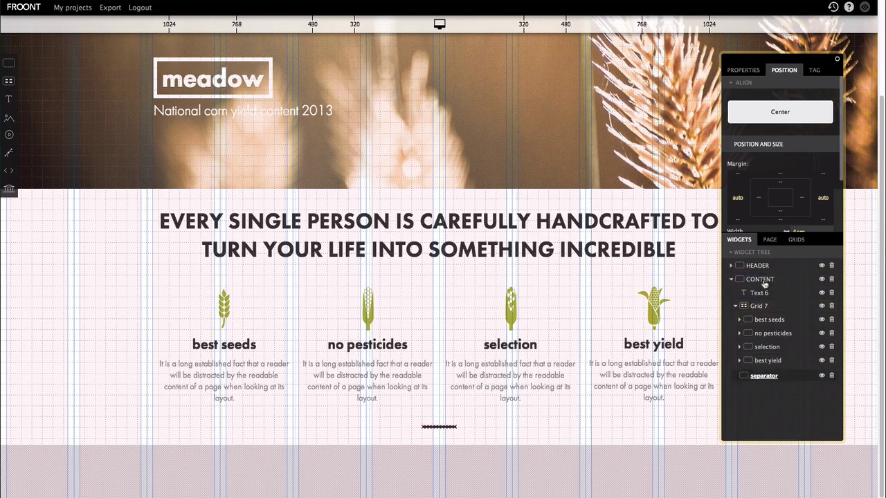
pyautogui.click(735, 306)
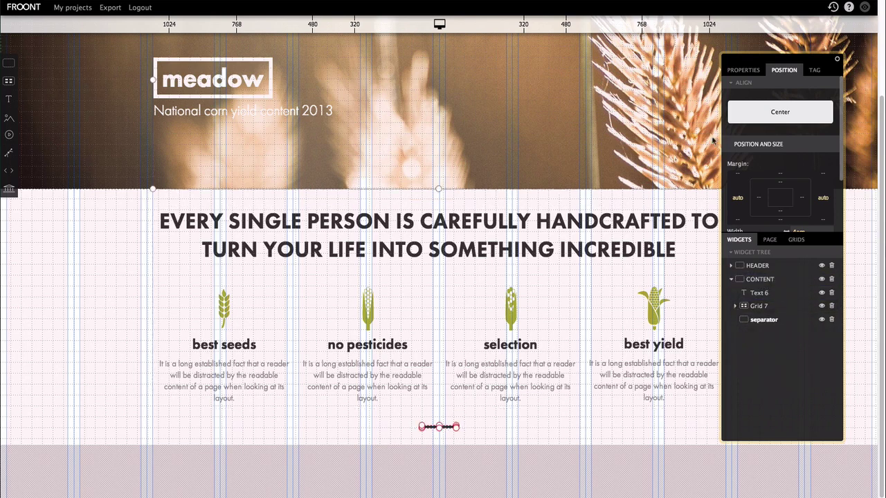
# Step: Add a bottom margin to the separator
pyautogui.click(780, 220)
pyautogui.write('2')
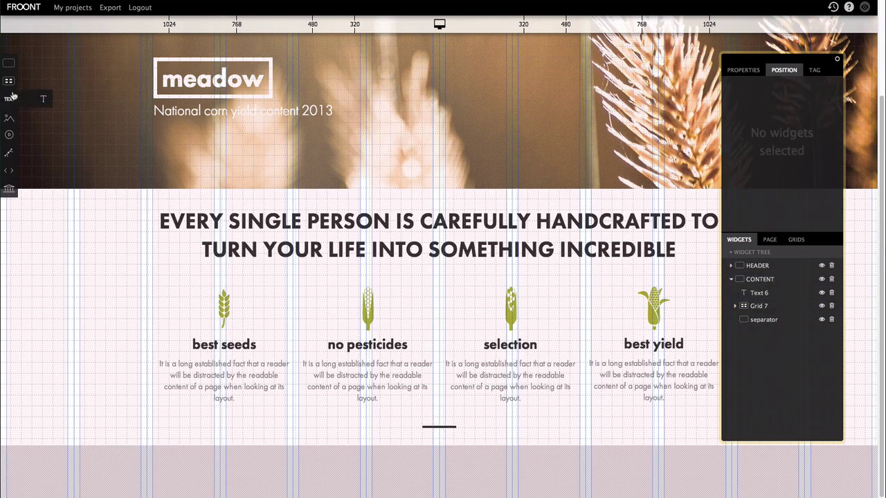
# Step: Add a centred text widget below the separator reading "What you need to sign up for meadow contest 2014"
pyautogui.moveTo(10, 97); pyautogui.dragTo(434, 373)
pyautogui.doubleClick(434, 375)
pyautogui.write('What you need to sign up for meadow contest 2014')
pyautogui.click(748, 95)
pyautogui.click(451, 454)
pyautogui.click(450, 439)
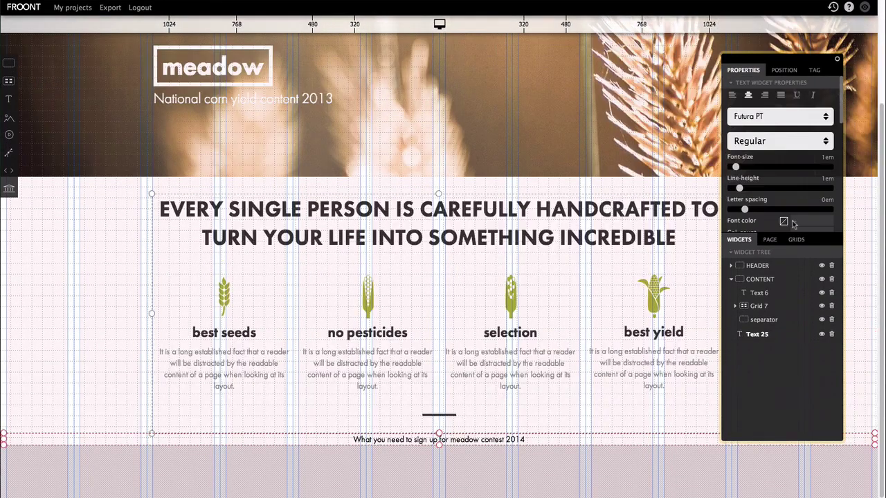
# Step: Style the contest text at 1.65em in Light weight with font colour #959595
pyautogui.moveTo(741, 167); pyautogui.dragTo(743, 170)
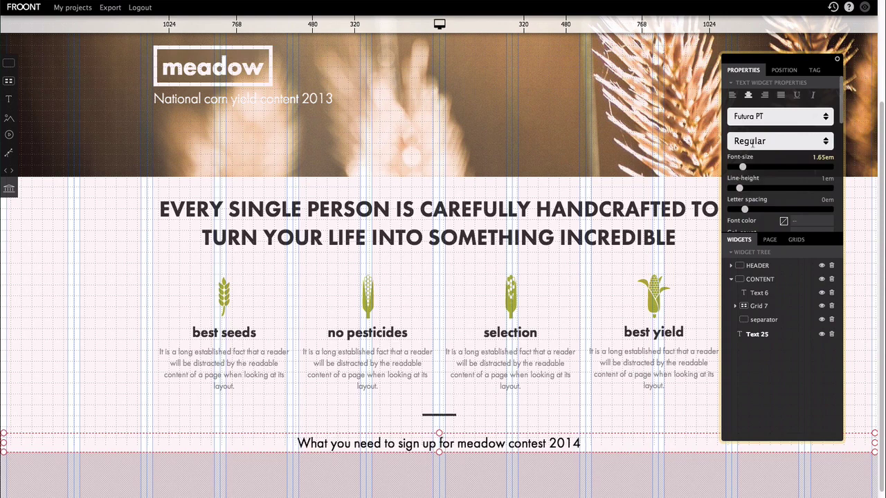
pyautogui.click(752, 141)
pyautogui.click(754, 195)
pyautogui.click(783, 221)
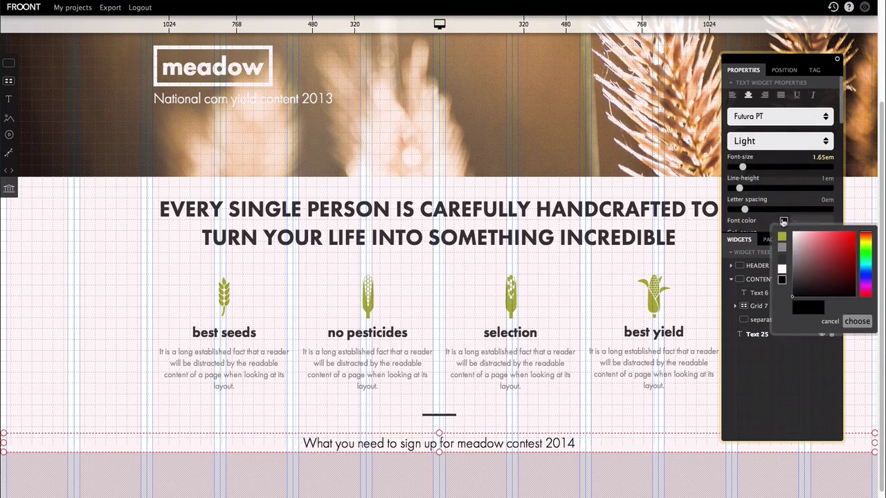
pyautogui.click(782, 247)
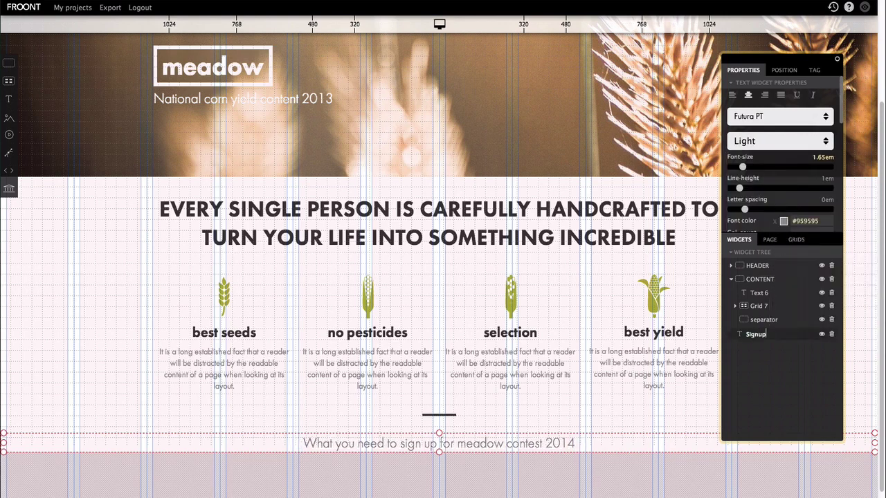
# Step: Place the contest text in the CONTENT container as Signup text and set its bottom margin to 2em
pyautogui.click(784, 70)
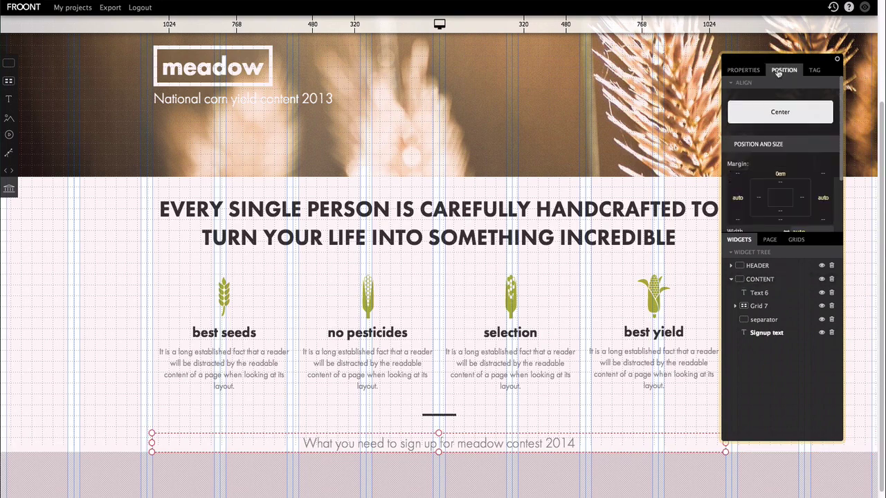
pyautogui.write('2em')
# Step: Add a centred text widget below the signup text reading "Watch video", shrunk to its text height
pyautogui.moveTo(9, 99); pyautogui.dragTo(270, 396)
pyautogui.doubleClick(271, 396)
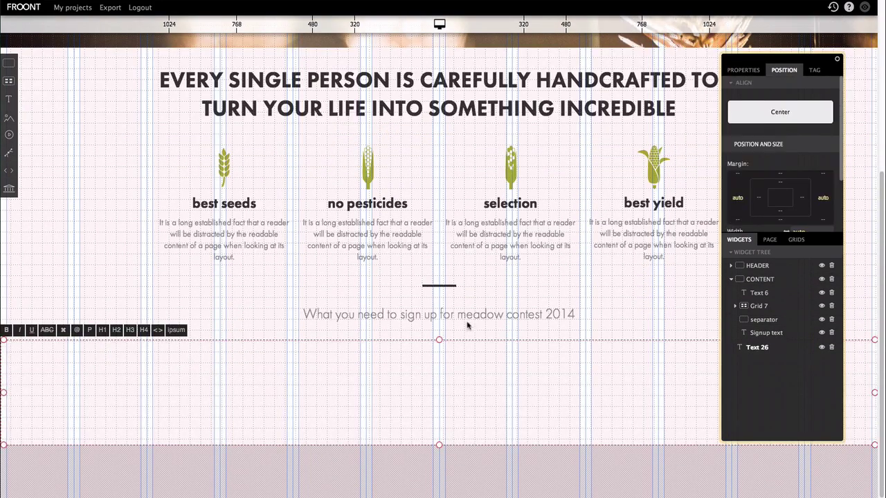
pyautogui.click(743, 70)
pyautogui.click(748, 97)
pyautogui.write('Watch video')
pyautogui.click(443, 377)
pyautogui.click(446, 437)
# Step: Style the Watch video text at 1.65em with an olive green background and white font colour
pyautogui.moveTo(737, 168); pyautogui.dragTo(742, 171)
pyautogui.scroll(-4, 743, 172)
pyautogui.click(783, 159)
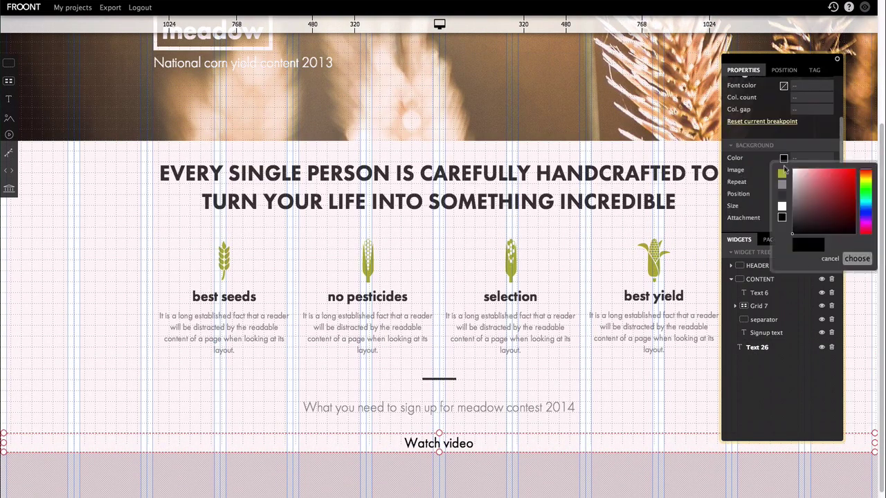
pyautogui.click(782, 173)
pyautogui.scroll(2, 782, 172)
pyautogui.click(783, 154)
pyautogui.click(783, 202)
pyautogui.scroll(1, 754, 105)
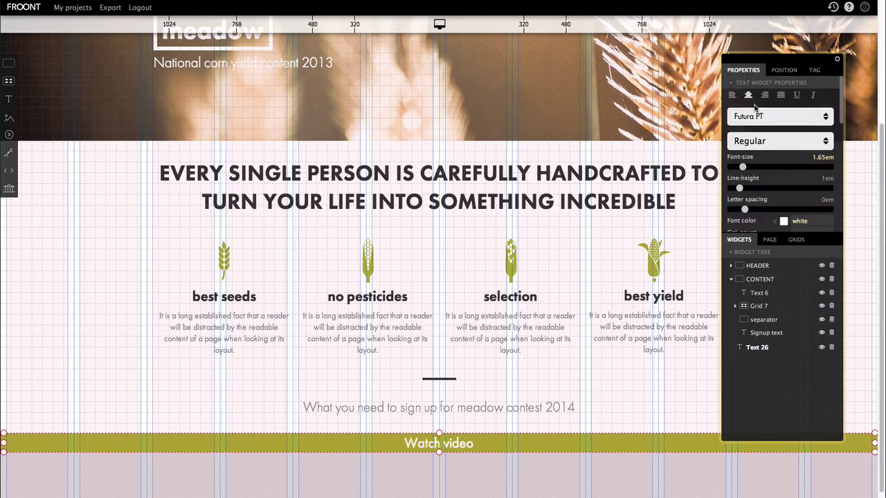
# Step: Give the Watch video text a bolder font weight and 10px padding on all sides
pyautogui.click(764, 141)
pyautogui.click(761, 191)
pyautogui.scroll(-5, 761, 190)
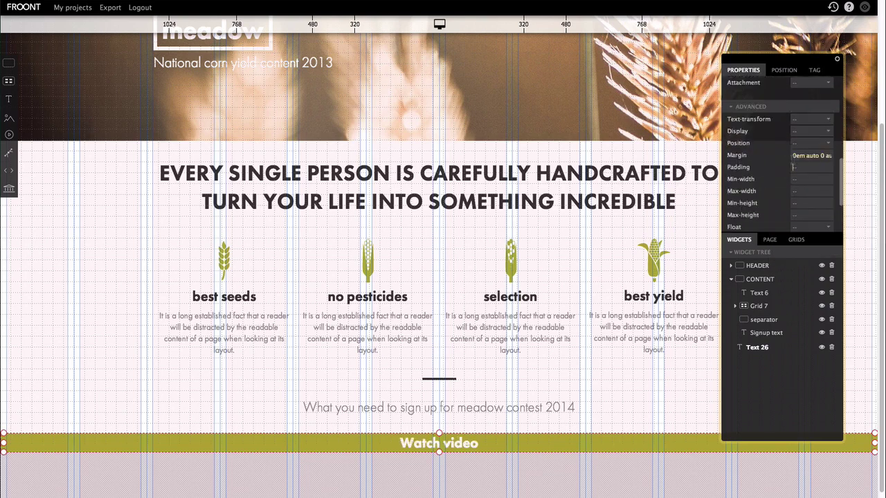
pyautogui.press('Return')
# Step: Add a 4px solid dark border to the Watch video button and set its width to 8em
pyautogui.scroll(-2, 811, 167)
pyautogui.click(811, 166)
pyautogui.write('4px solid #')
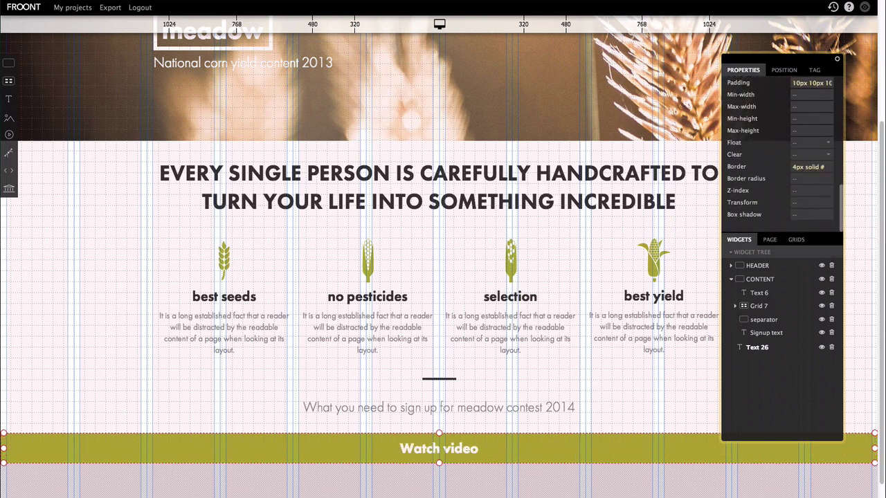
pyautogui.press('Return')
pyautogui.click(784, 69)
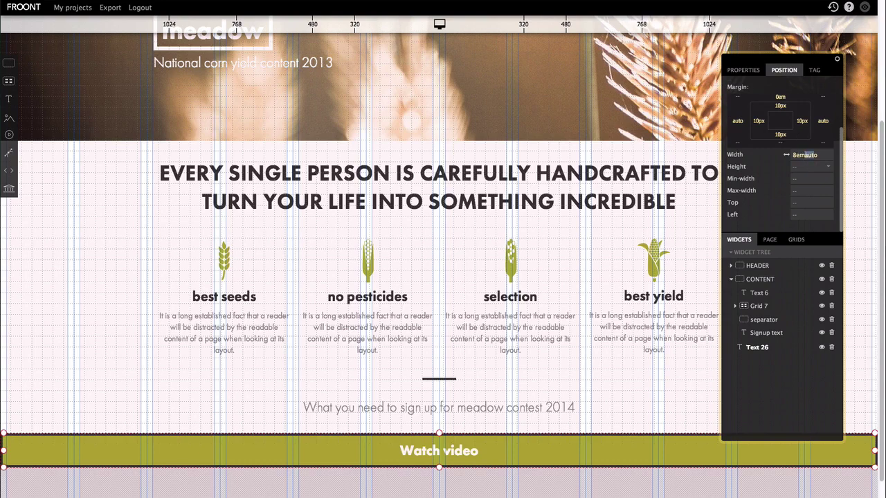
pyautogui.press('BackSpace')
pyautogui.click(303, 413)
# Step: Add a text widget below the Watch video button reading "Register now"
pyautogui.click(9, 99)
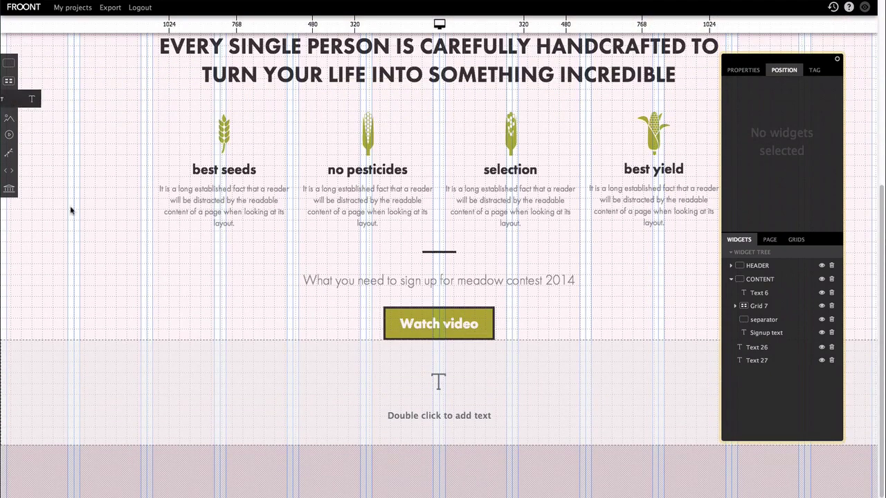
pyautogui.doubleClick(165, 381)
pyautogui.write('Register now')
# Step: Copy the Watch video button's style onto the Register now text and rename the two widgets Watch Video and Register Now
pyautogui.click(338, 454)
pyautogui.click(421, 416)
pyautogui.press('super+c')
pyautogui.click(42, 440)
pyautogui.press('super+shift+v')
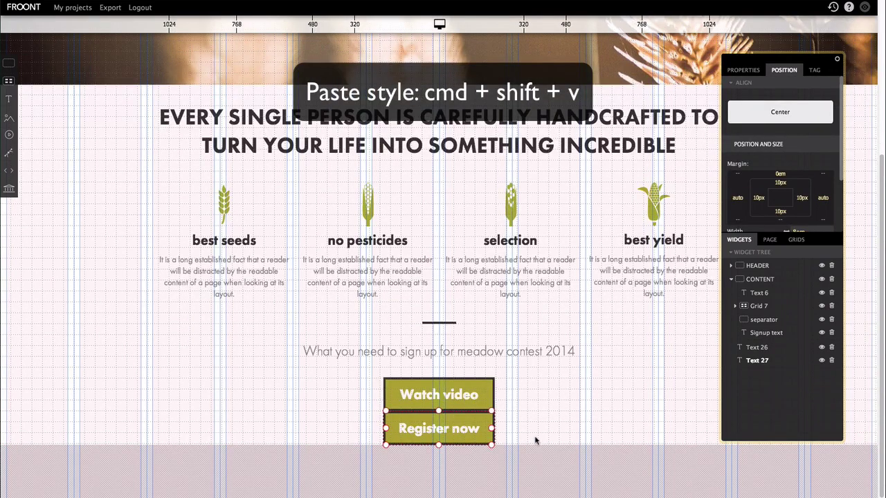
pyautogui.doubleClick(765, 362)
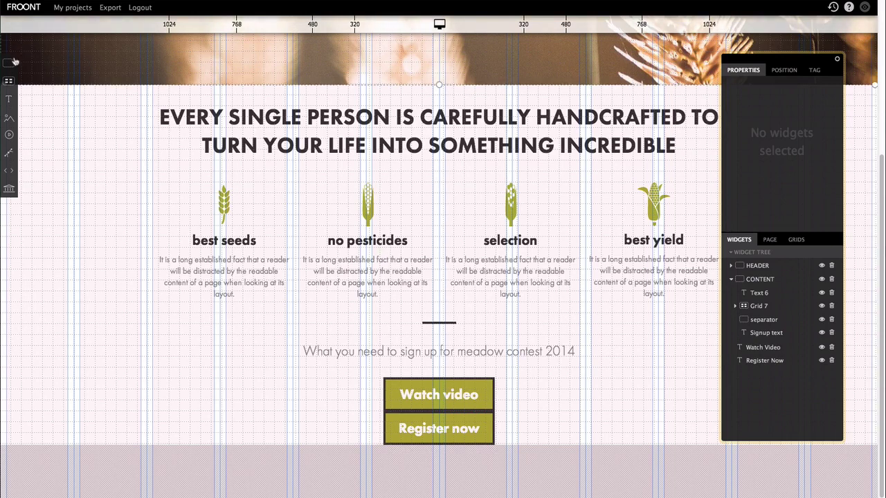
# Step: Add a container, move the Watch Video text into it, and set the text's width to 8em
pyautogui.click(12, 63)
pyautogui.moveTo(763, 347); pyautogui.dragTo(757, 376)
pyautogui.click(476, 429)
pyautogui.write('8e')
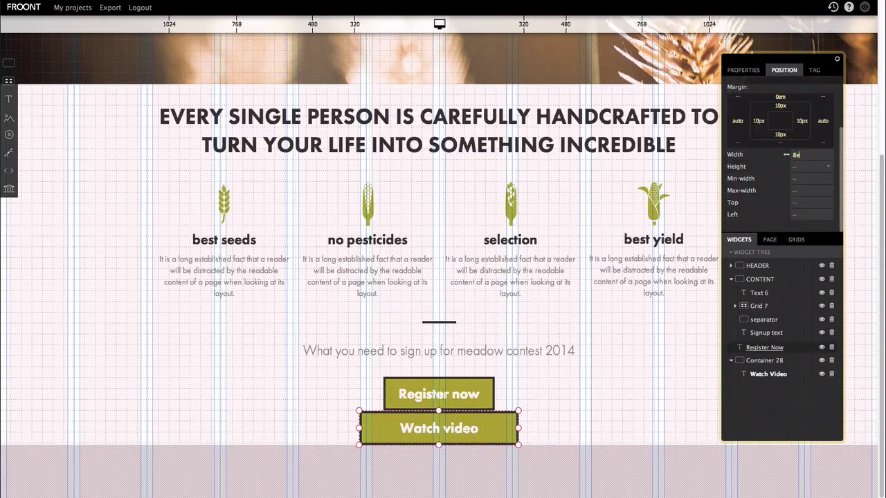
pyautogui.write('m')
pyautogui.press('Return')
# Step: Float the Watch Video text to the right and rename its container Button 1
pyautogui.click(743, 70)
pyautogui.scroll(-8, 775, 206)
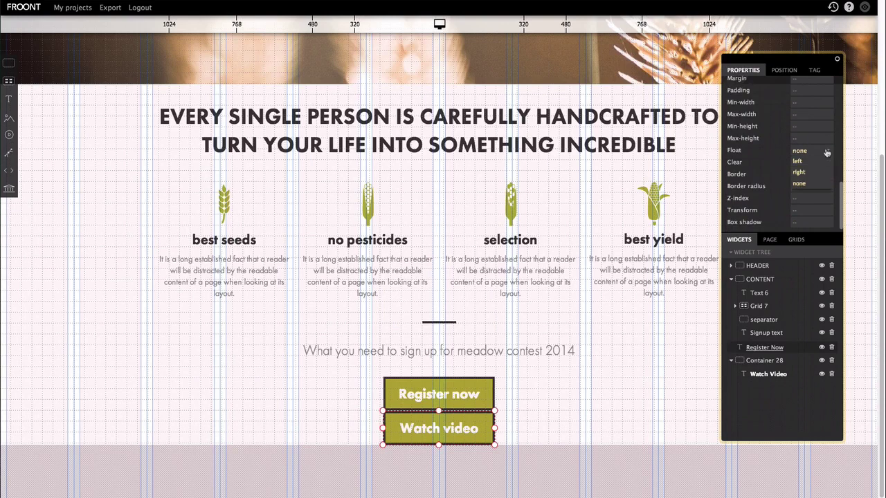
pyautogui.click(812, 172)
pyautogui.doubleClick(770, 361)
pyautogui.write('Button 1')
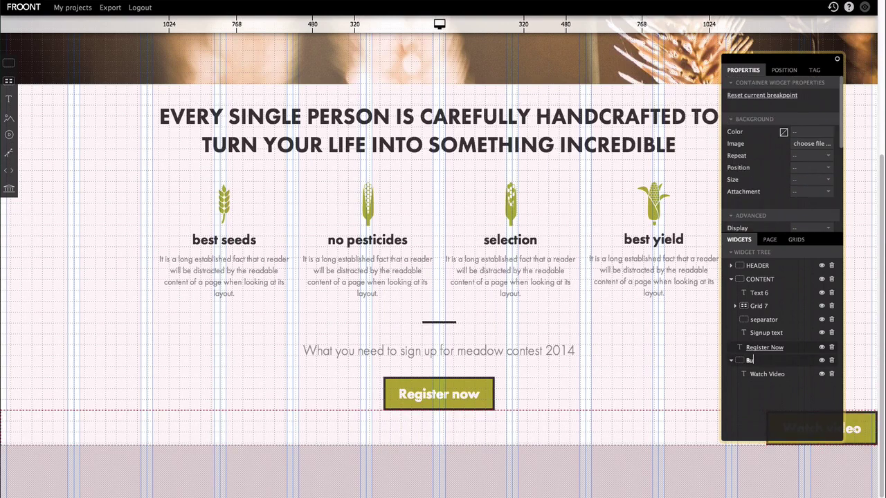
# Step: Add a second container named Button 2 holding the Register Now text, and set the text's width to 8em
pyautogui.click(35, 41)
pyautogui.click(8, 64)
pyautogui.moveTo(761, 348); pyautogui.dragTo(767, 396)
pyautogui.click(768, 389)
pyautogui.click(784, 70)
pyautogui.scroll(-3, 793, 186)
pyautogui.press('Return')
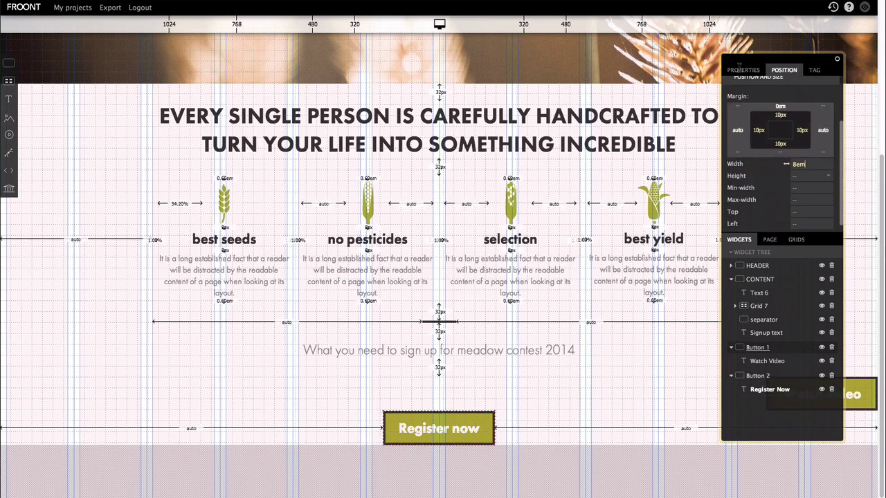
# Step: Float the Register Now text to the left within Button 2
pyautogui.click(742, 70)
pyautogui.scroll(-5, 771, 145)
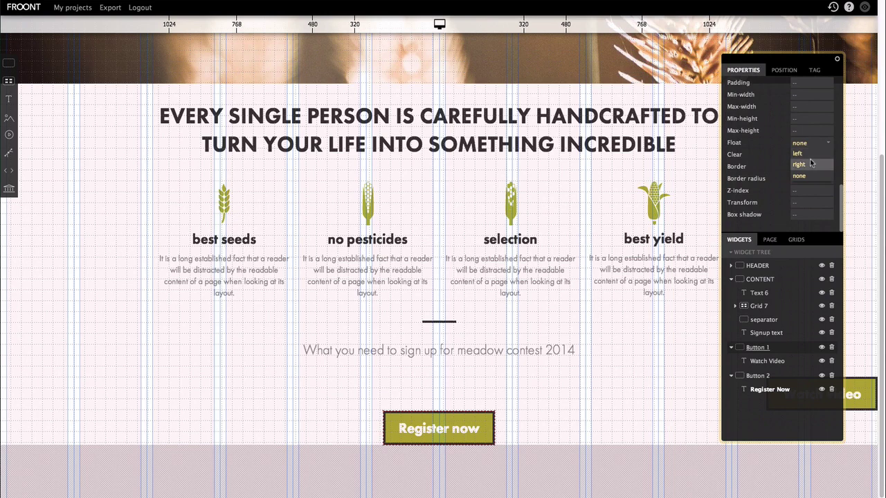
pyautogui.click(803, 154)
# Step: Add a two-column grid named Buttons holding Button 1 and Button 2, and place it below the signup text in CONTENT
pyautogui.click(8, 81)
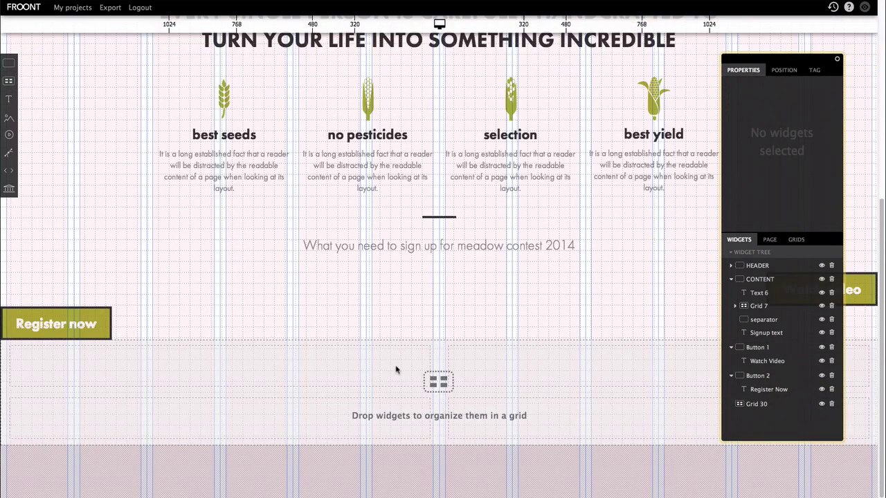
pyautogui.click(762, 404)
pyautogui.write('Buttons')
pyautogui.press('Return')
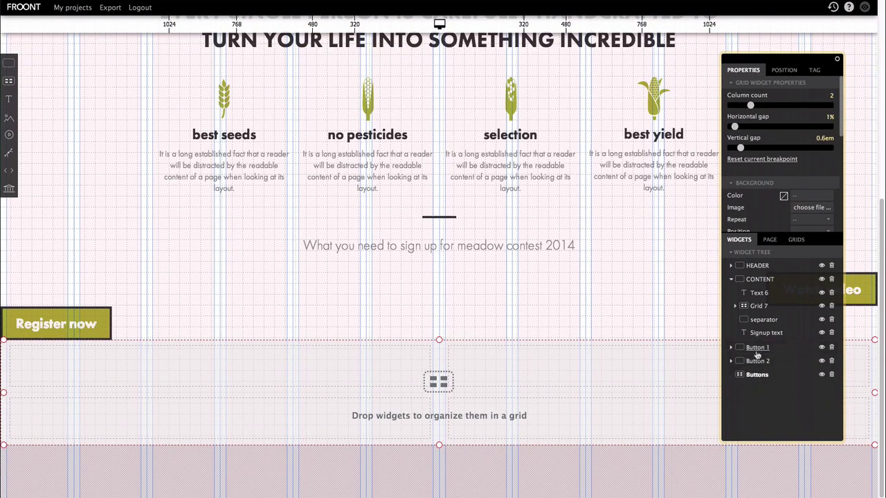
pyautogui.moveTo(758, 378); pyautogui.dragTo(761, 364)
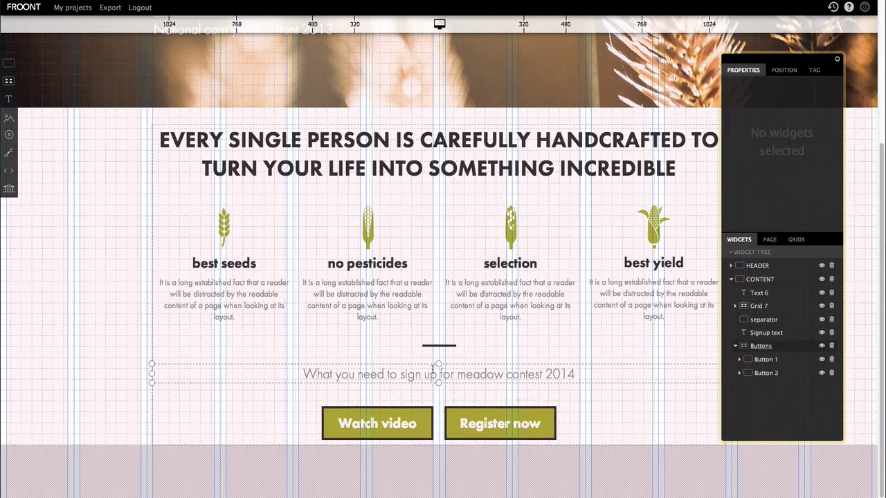
# Step: Add some space below the Buttons grid at the end of the content
pyautogui.click(784, 70)
pyautogui.scroll(-3, 781, 159)
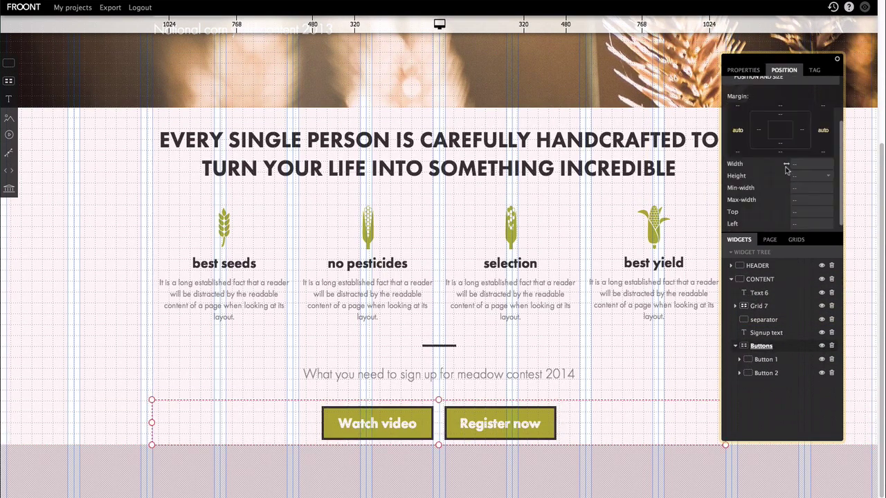
pyautogui.click(97, 364)
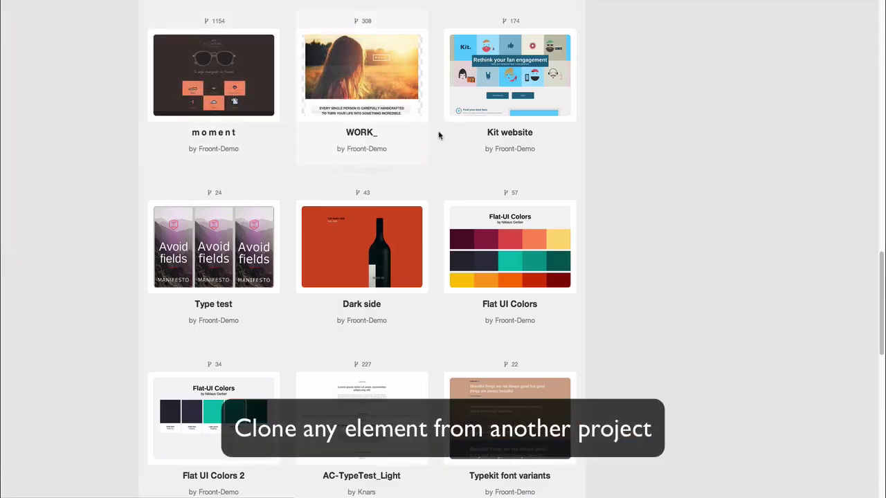
# Step: Open the Kit website demo project and copy its footer
pyautogui.moveTo(474, 114)
pyautogui.click(525, 153)
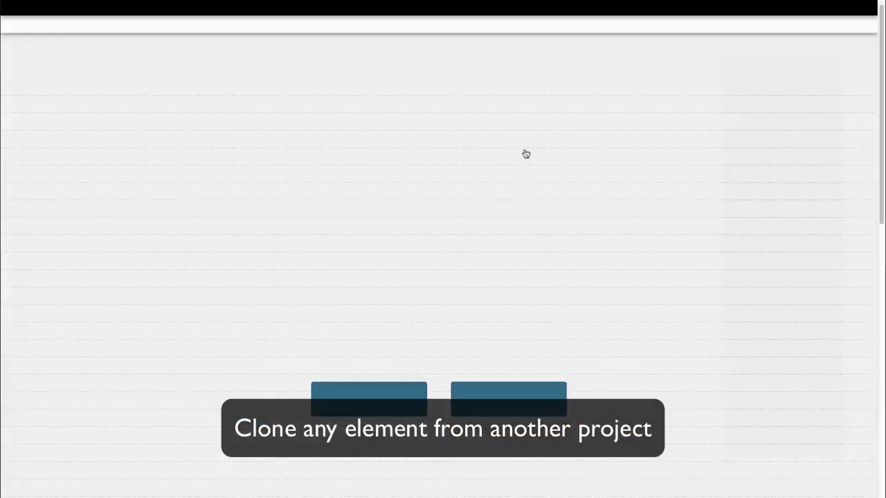
pyautogui.scroll(-10, 106, 340)
pyautogui.click(109, 353)
pyautogui.hotkey('ctrl', 'c')
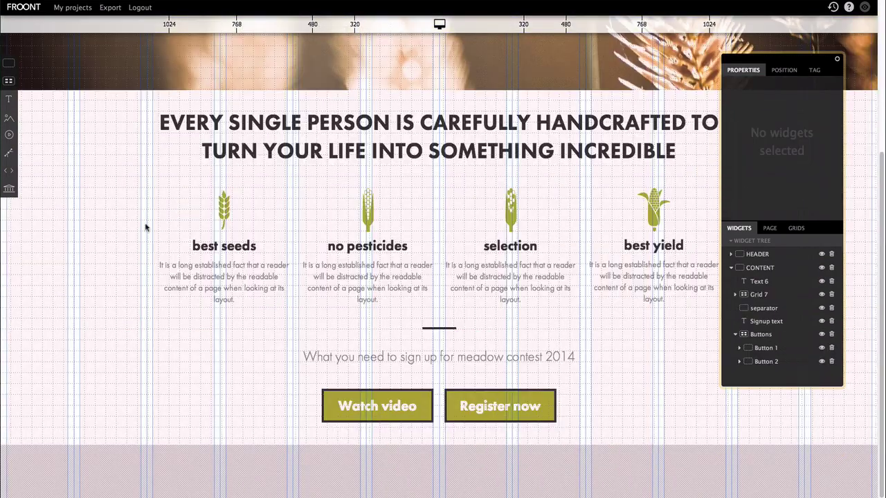
# Step: Paste the copied footer into the meadow page below the CONTENT container
pyautogui.hotkey('ctrl', 'v')
pyautogui.scroll(5, 90, 291)
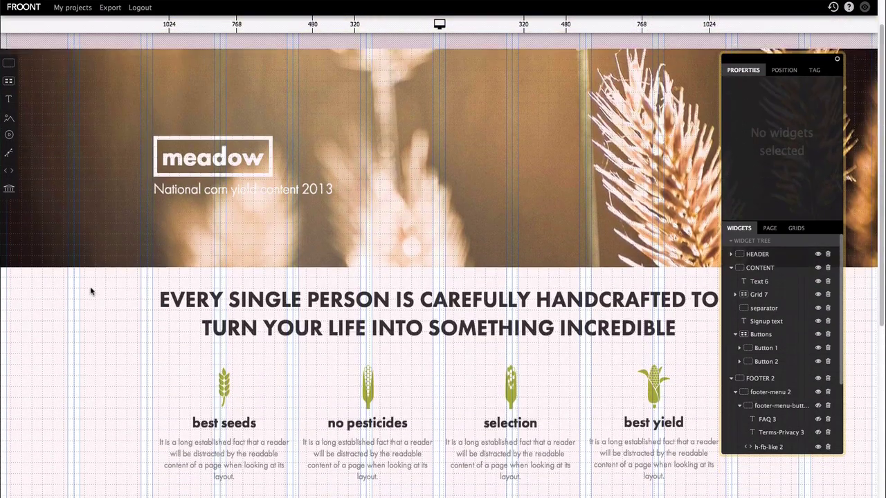
pyautogui.scroll(-1, 90, 291)
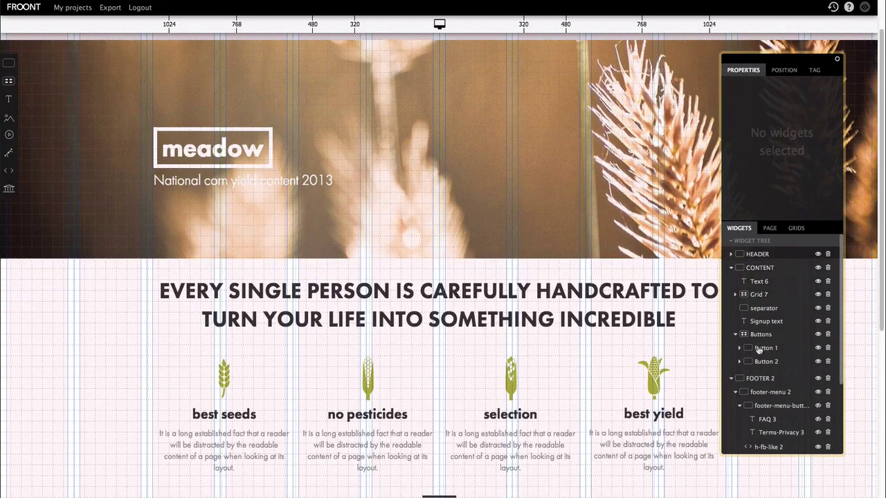
pyautogui.click(731, 268)
pyautogui.click(758, 282)
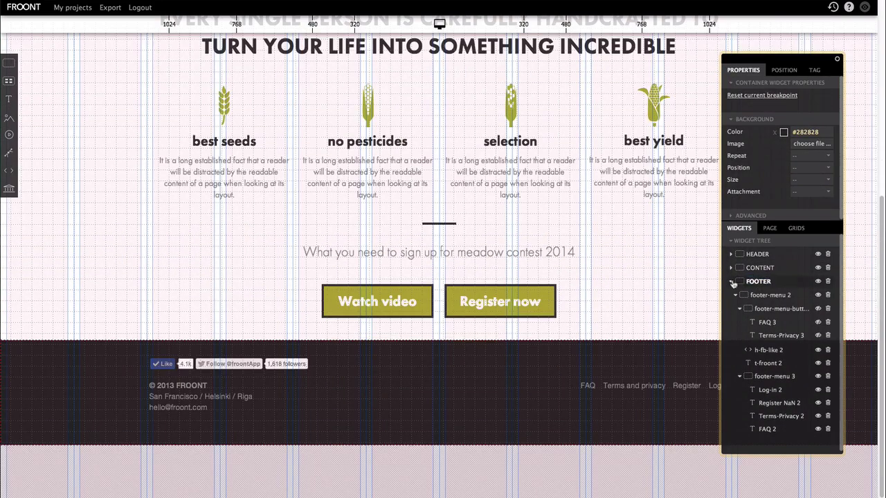
# Step: Widen the CONTENT container to about 81.9% and set its maximum width to 1100px
pyautogui.click(153, 68)
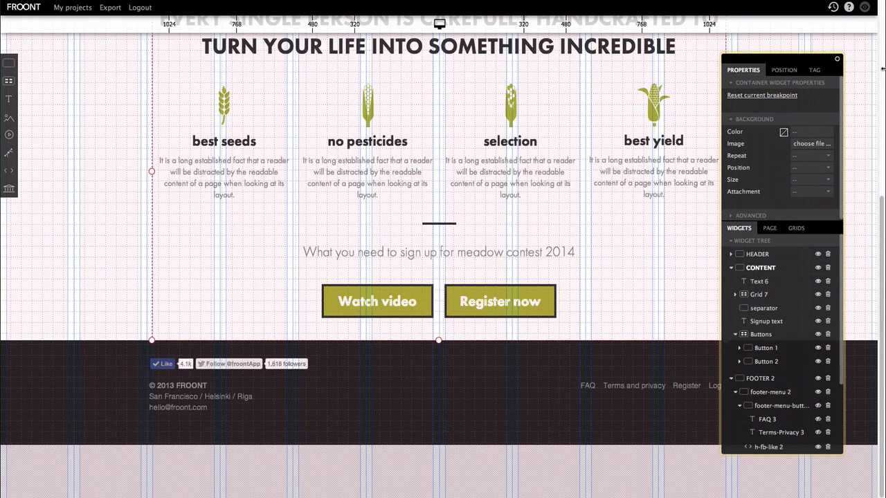
pyautogui.click(784, 69)
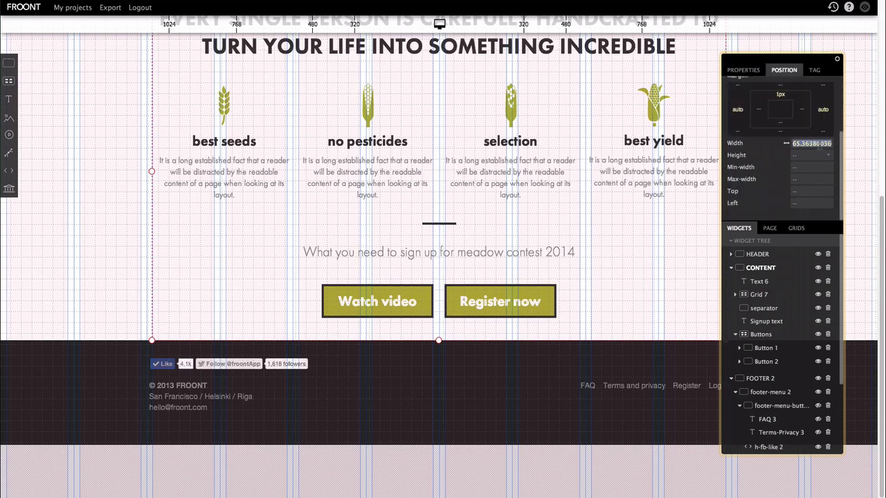
pyautogui.moveTo(151, 171); pyautogui.dragTo(79, 177)
pyautogui.scroll(3, 148, 380)
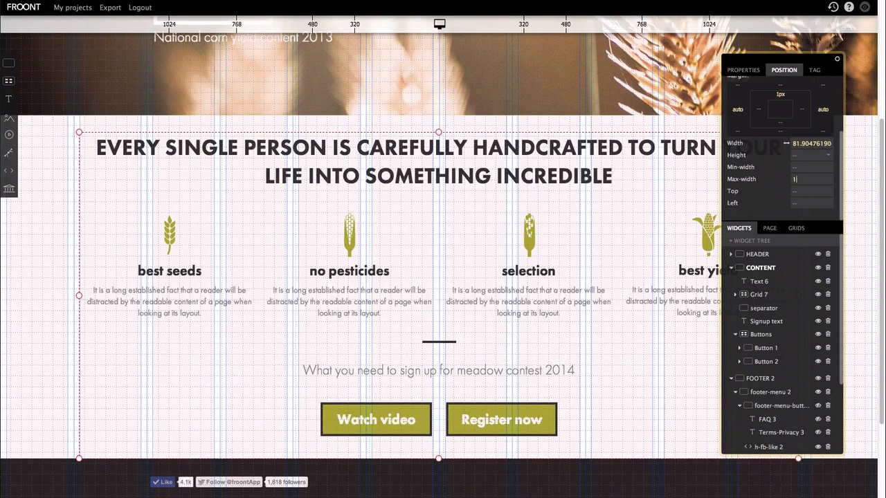
pyautogui.press('Return')
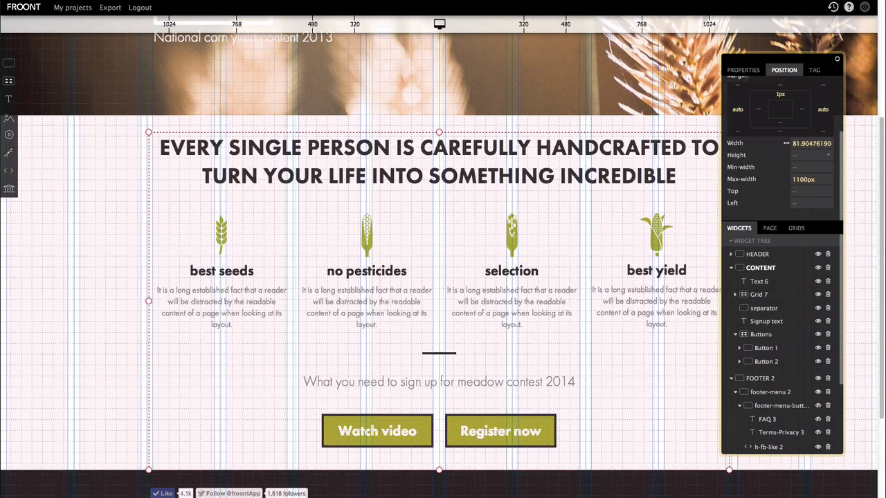
# Step: Adjust the header Wrapper's width to align with the CONTENT container
pyautogui.click(166, 79)
pyautogui.scroll(-3, 166, 78)
pyautogui.scroll(5, 167, 78)
pyautogui.scroll(1, 167, 78)
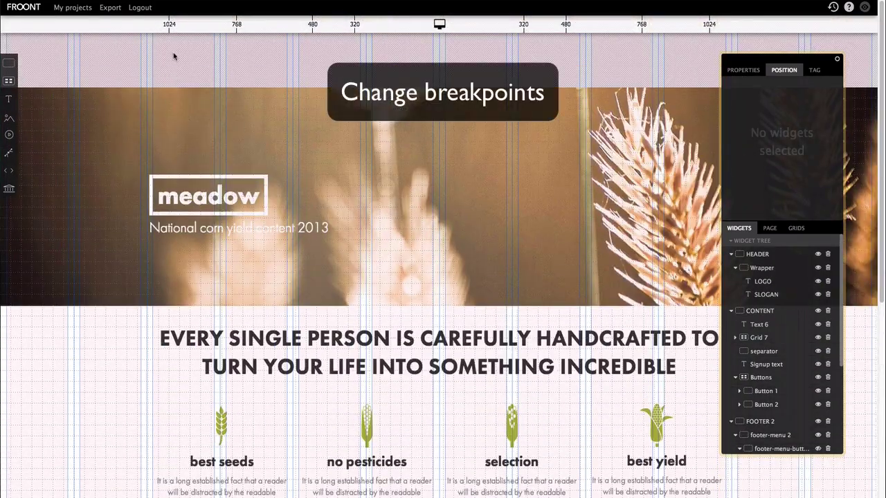
# Step: At the 1024 breakpoint, set the headline's font size to 2.0em
pyautogui.click(182, 23)
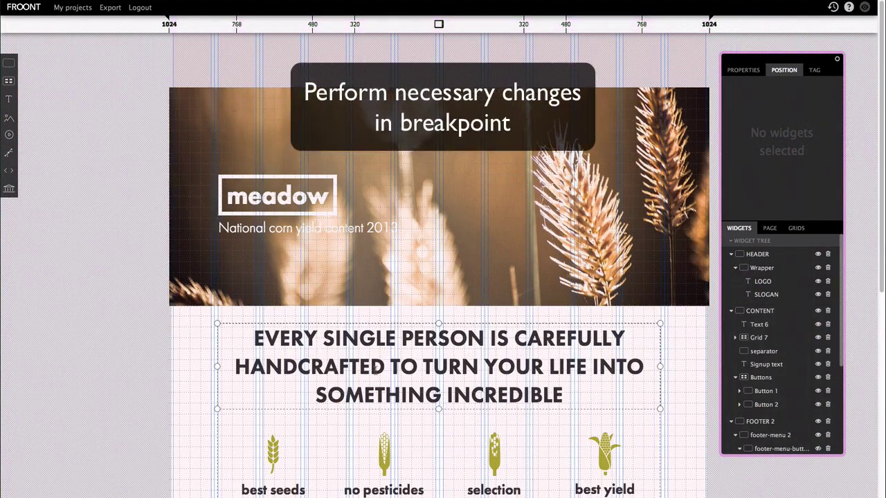
pyautogui.click(432, 346)
pyautogui.click(739, 71)
pyautogui.moveTo(754, 167); pyautogui.dragTo(746, 167)
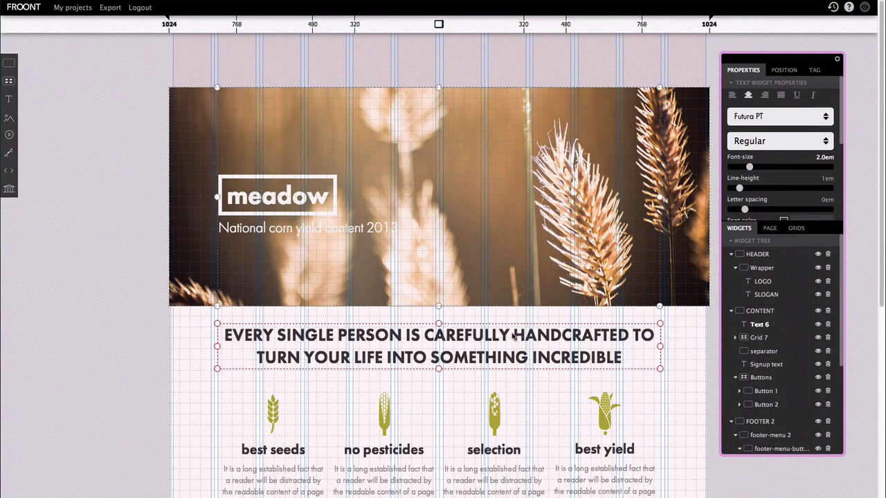
# Step: Set the icon grid's column count to 2 at the 1024 breakpoint and check the page layout
pyautogui.click(460, 391)
pyautogui.moveTo(789, 104); pyautogui.dragTo(751, 104)
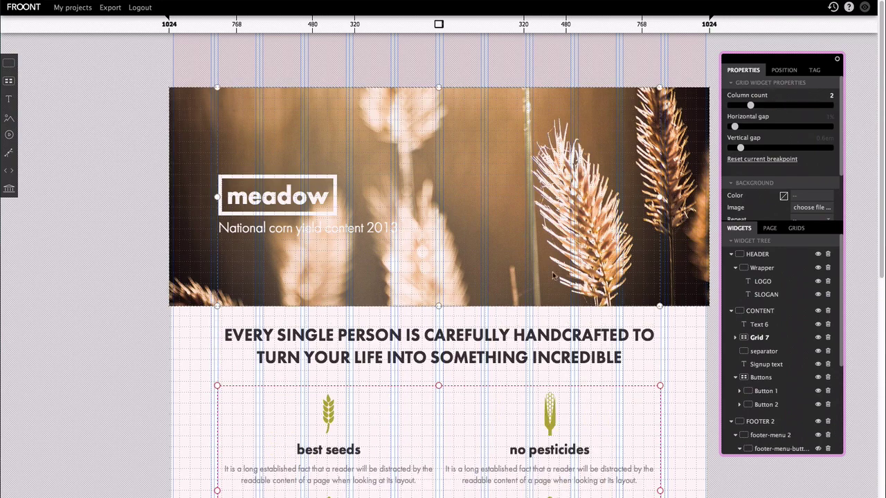
pyautogui.scroll(-5, 524, 360)
pyautogui.scroll(-1, 520, 351)
pyautogui.scroll(5, 520, 352)
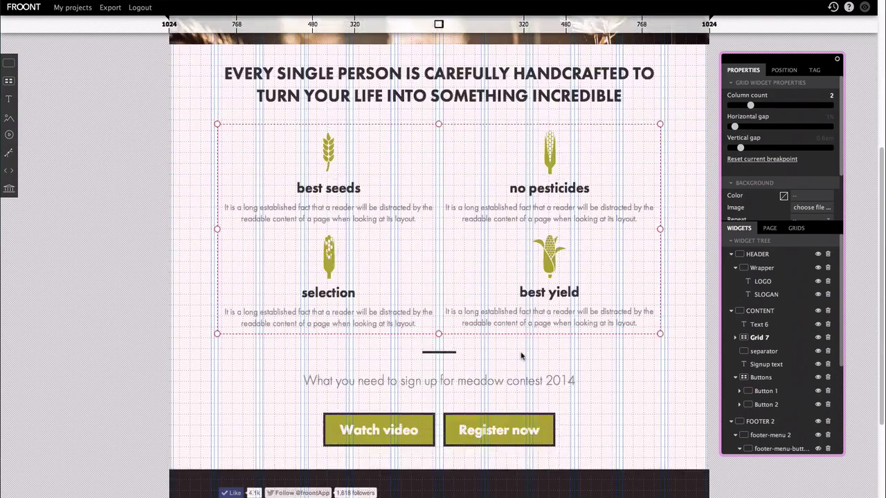
# Step: At the 768 breakpoint, set the headline's font size to 1.85em and check the page down to the footer
pyautogui.click(277, 25)
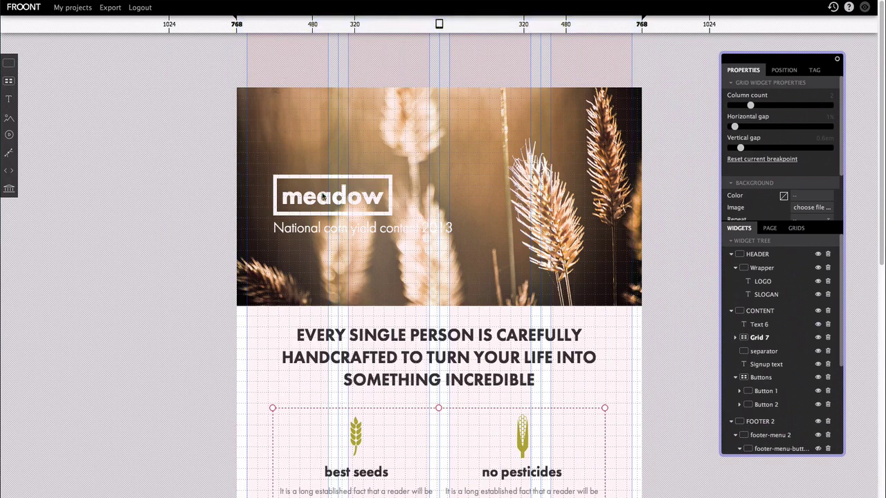
pyautogui.click(387, 346)
pyautogui.moveTo(746, 167); pyautogui.dragTo(745, 168)
pyautogui.scroll(-5, 609, 339)
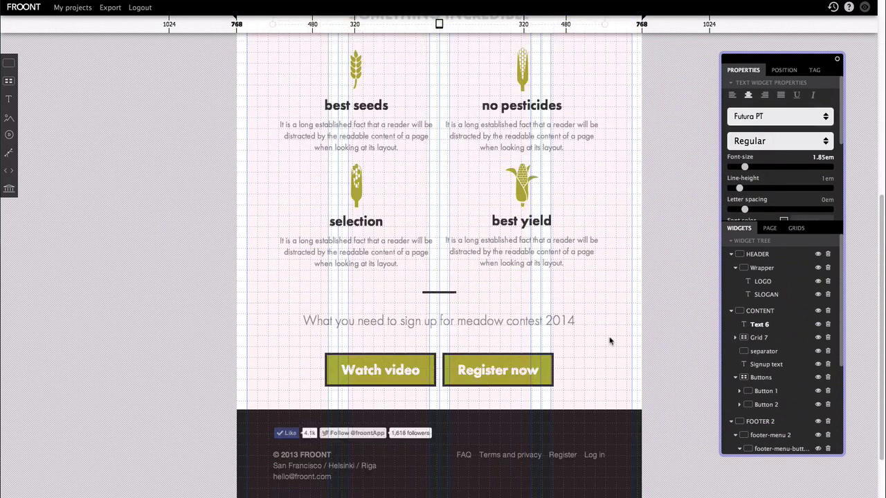
pyautogui.scroll(5, 609, 341)
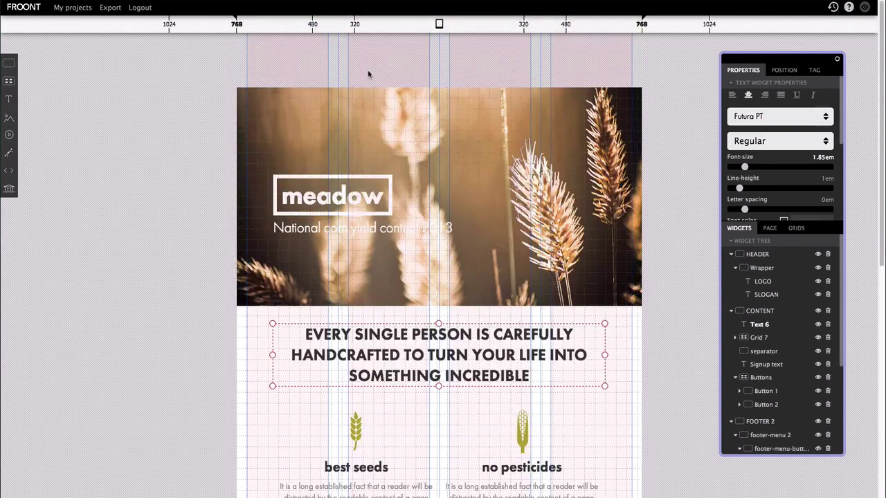
# Step: At the 480 breakpoint, set the headline's font size to 1.35em
pyautogui.click(328, 28)
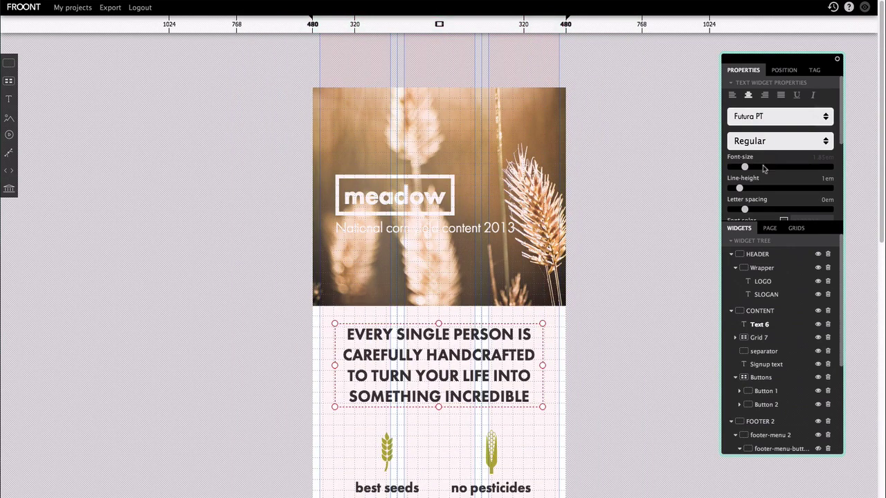
pyautogui.moveTo(764, 168); pyautogui.dragTo(736, 167)
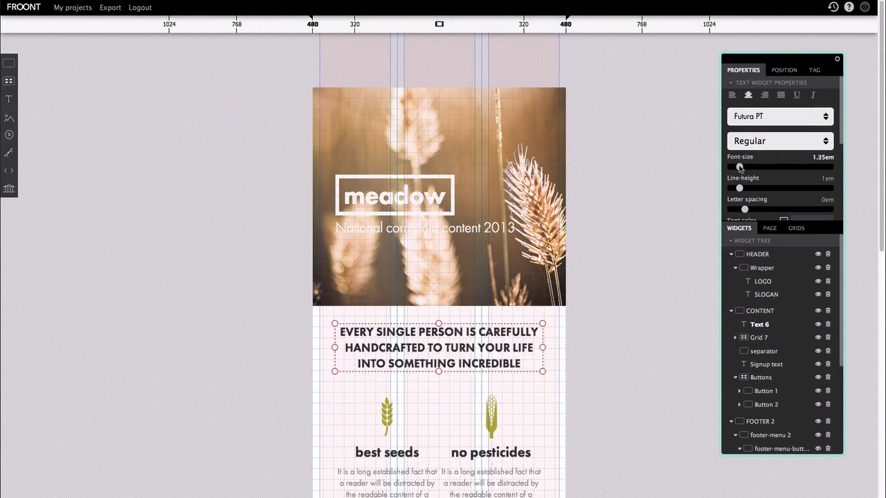
# Step: Hide the description paragraphs under the four icons at the 480 breakpoint
pyautogui.click(398, 458)
pyautogui.click(818, 391)
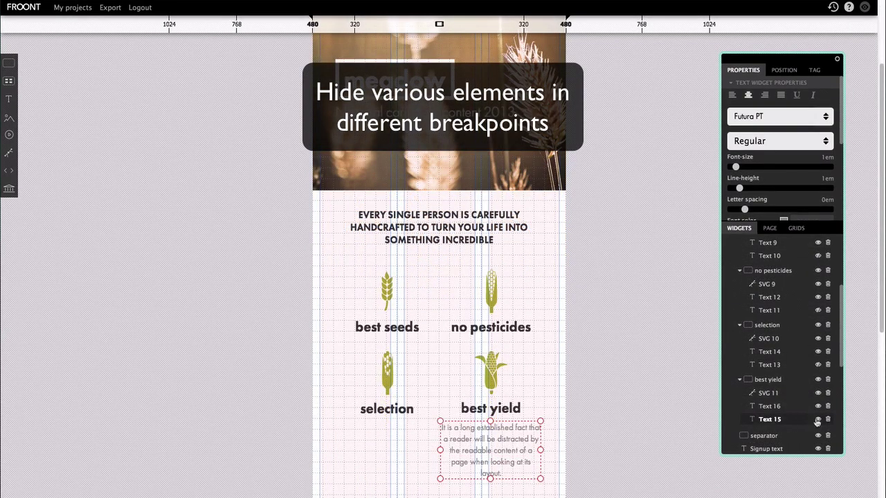
pyautogui.click(818, 421)
# Step: Set the column count of the grid holding the two buttons to 1 at the 480 breakpoint
pyautogui.scroll(-3, 633, 395)
pyautogui.click(448, 388)
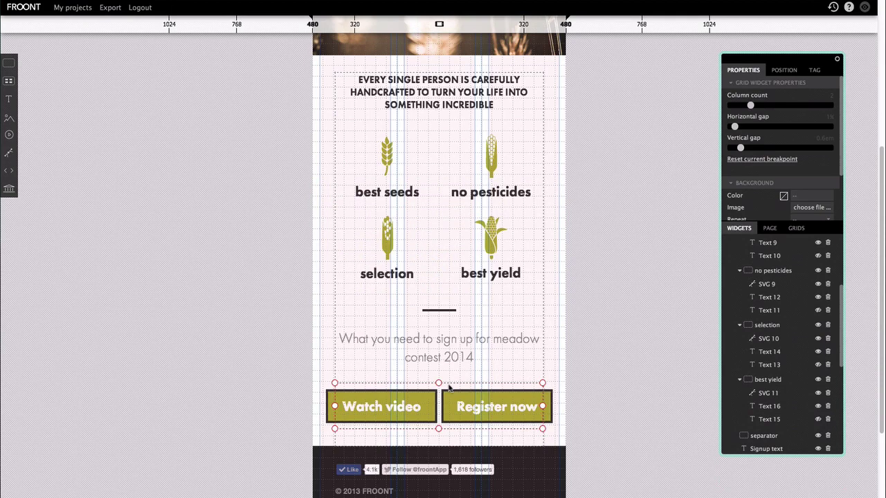
pyautogui.moveTo(741, 108); pyautogui.dragTo(735, 106)
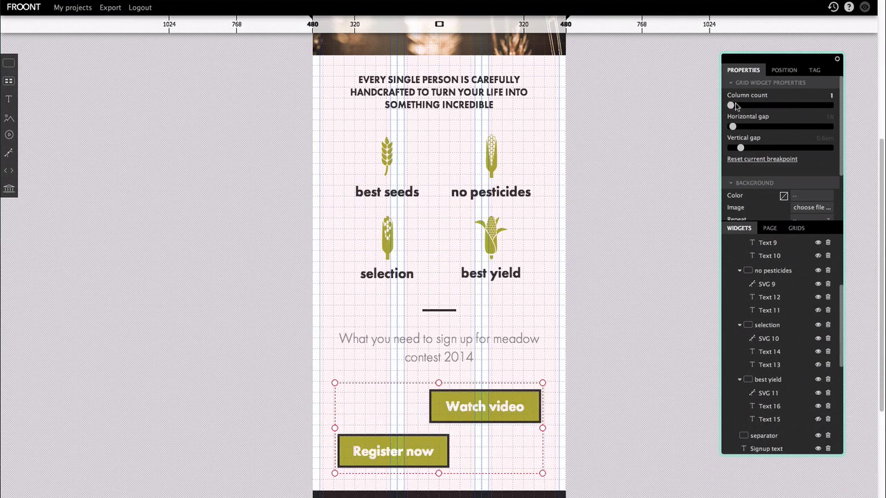
# Step: Center the "Watch video" and "Register now" buttons within their grid at the 480 breakpoint
pyautogui.click(471, 399)
pyautogui.click(784, 69)
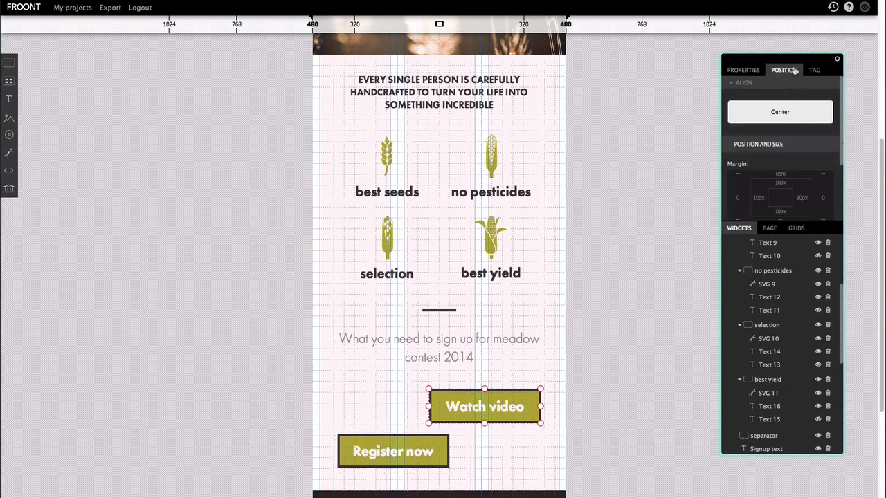
pyautogui.click(780, 112)
pyautogui.click(417, 454)
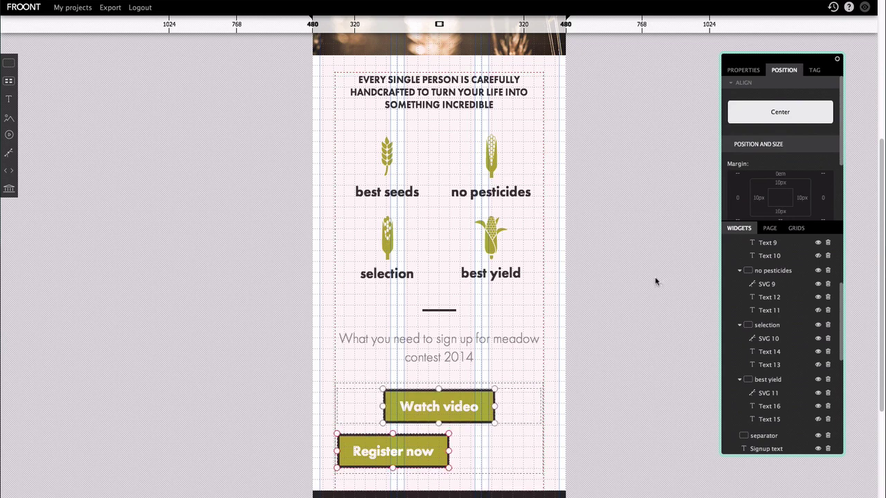
pyautogui.click(756, 112)
pyautogui.click(697, 188)
# Step: Reduce the font size of the four icon titles, from "best seeds" to "best yield", at the 480 breakpoint
pyautogui.scroll(5, 387, 265)
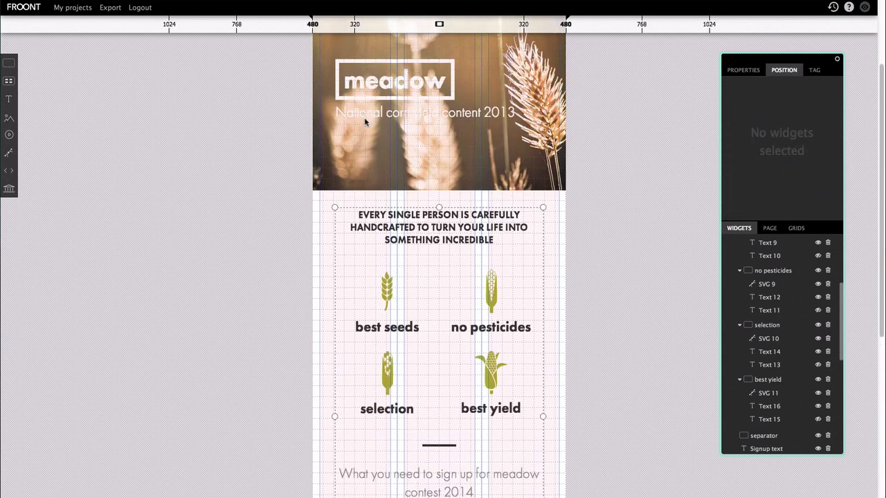
pyautogui.scroll(-2, 332, 388)
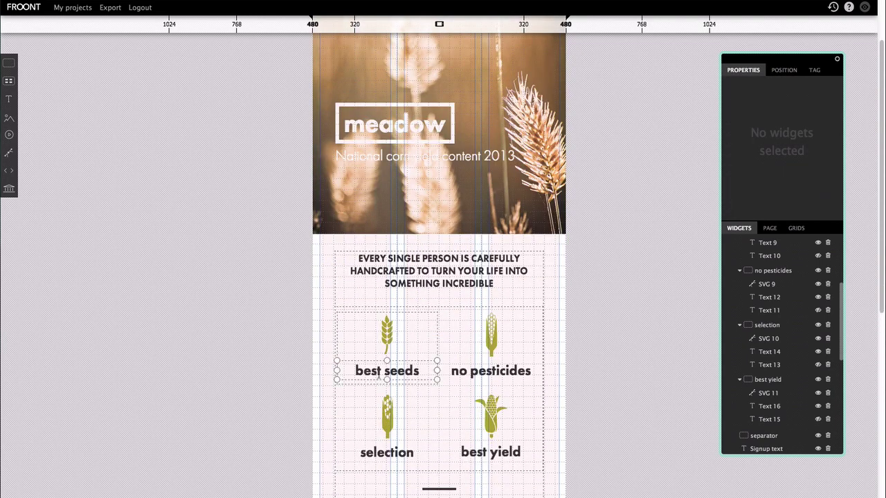
pyautogui.click(378, 374)
pyautogui.moveTo(742, 169); pyautogui.dragTo(732, 168)
pyautogui.click(371, 342)
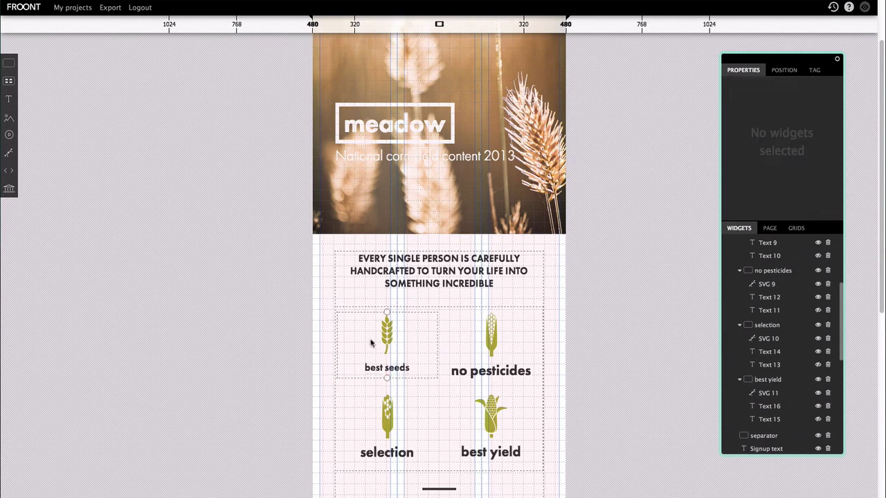
pyautogui.click(395, 371)
pyautogui.click(526, 370)
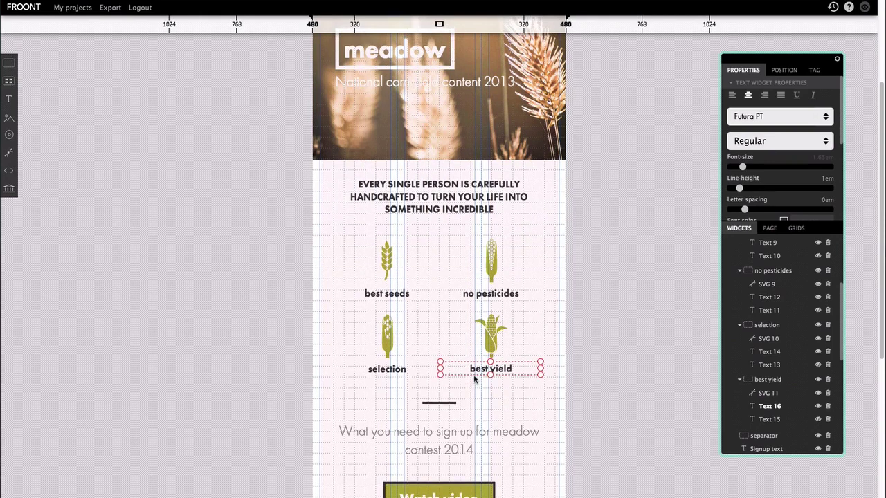
pyautogui.scroll(1, 302, 388)
pyautogui.click(268, 370)
pyautogui.scroll(5, 267, 367)
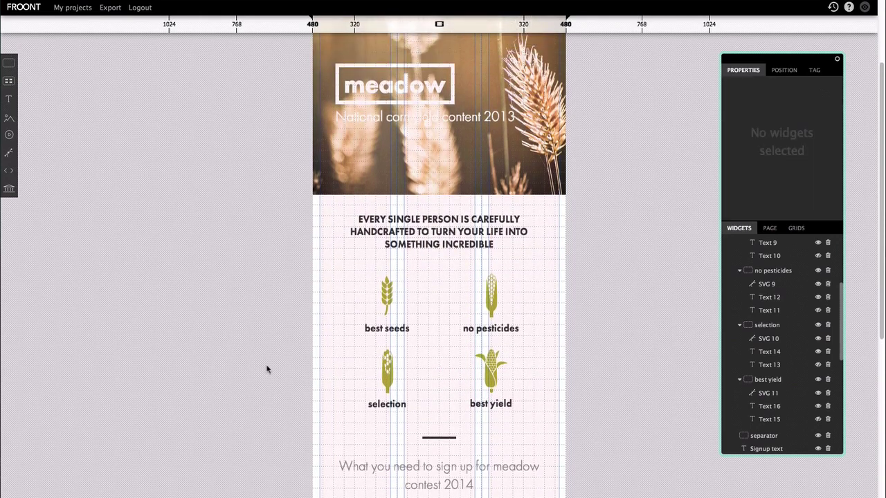
# Step: At the 320 breakpoint, set the icon grid's column count to 1 and check the page layout
pyautogui.click(392, 24)
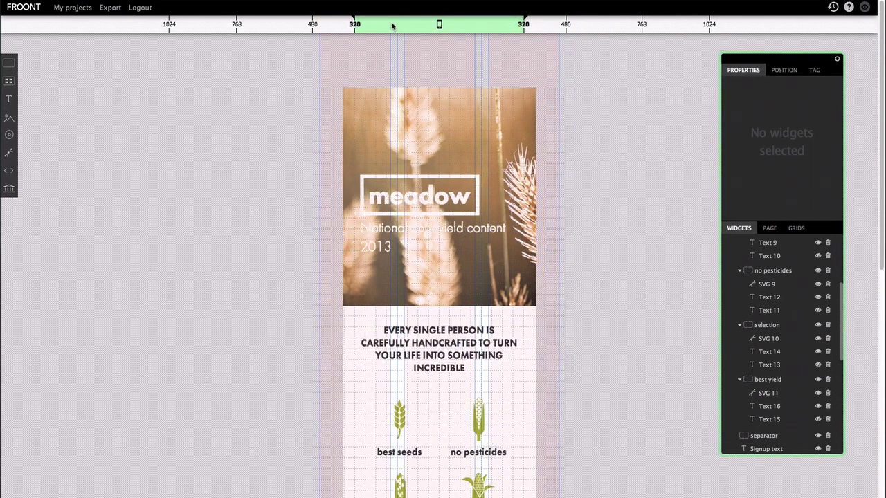
pyautogui.click(438, 390)
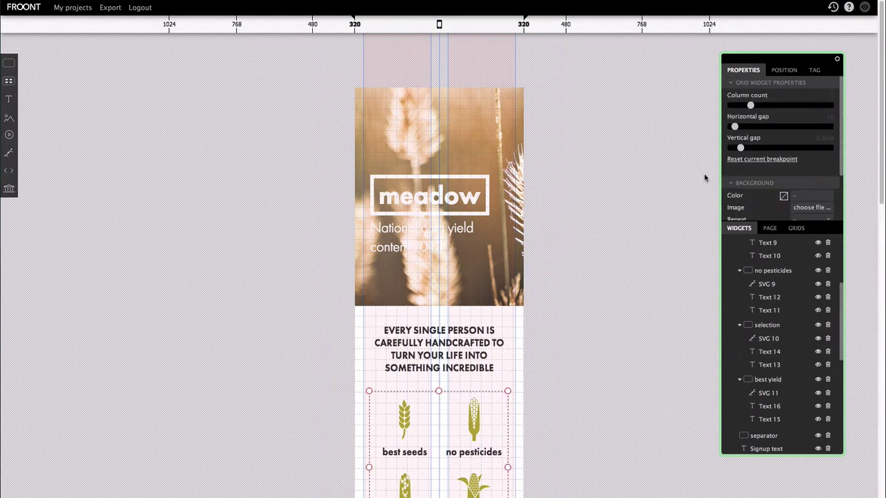
pyautogui.click(715, 103)
pyautogui.scroll(-10, 355, 258)
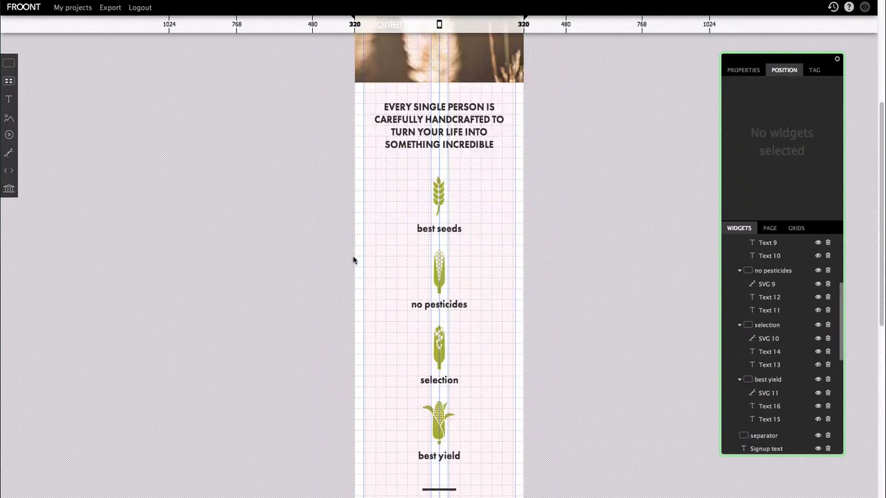
pyautogui.scroll(10, 354, 259)
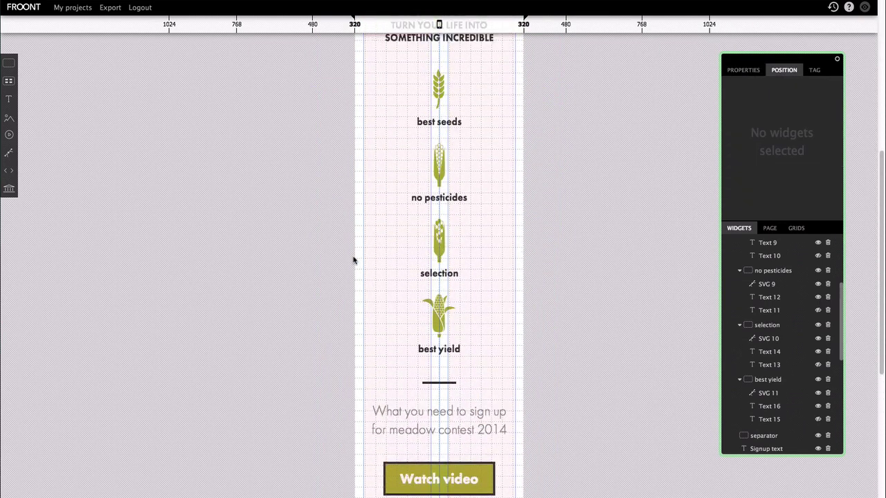
pyautogui.scroll(4, 353, 260)
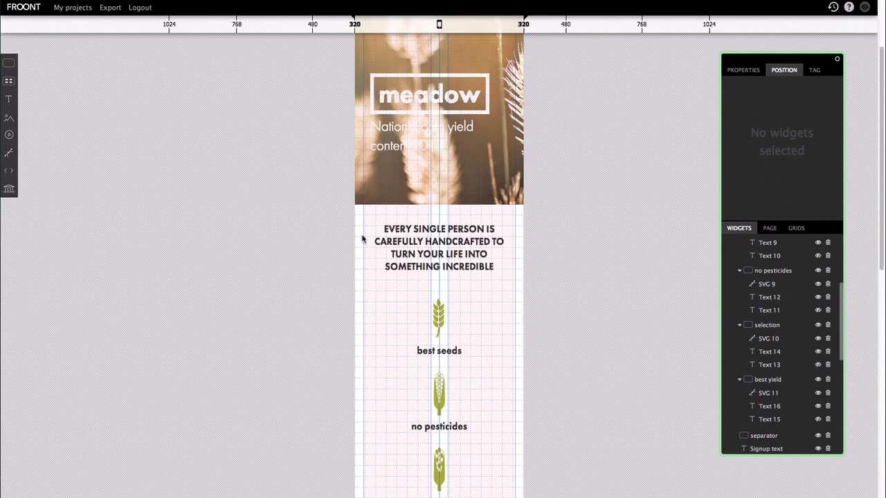
# Step: Hide the header's slogan text at the 320 breakpoint
pyautogui.scroll(3, 399, 139)
pyautogui.click(400, 214)
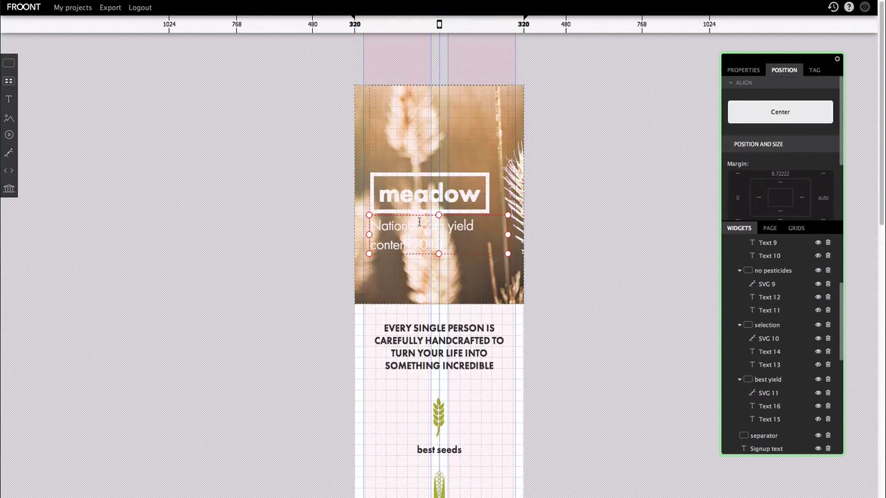
pyautogui.scroll(4, 814, 308)
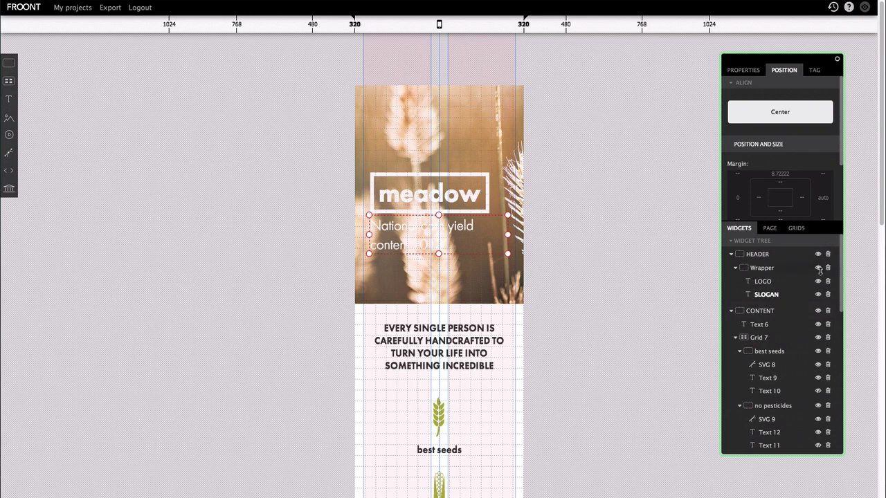
pyautogui.click(818, 295)
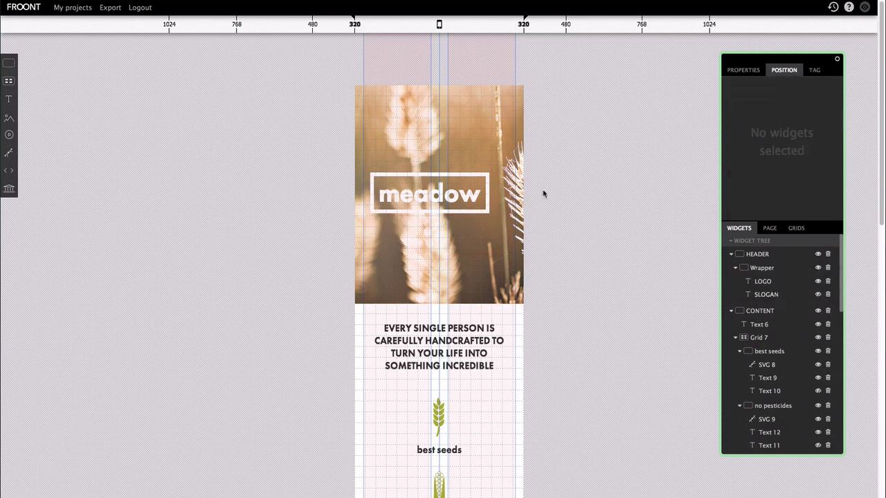
# Step: Center the "meadow" logo in the header at the 320 breakpoint
pyautogui.click(454, 184)
pyautogui.click(780, 112)
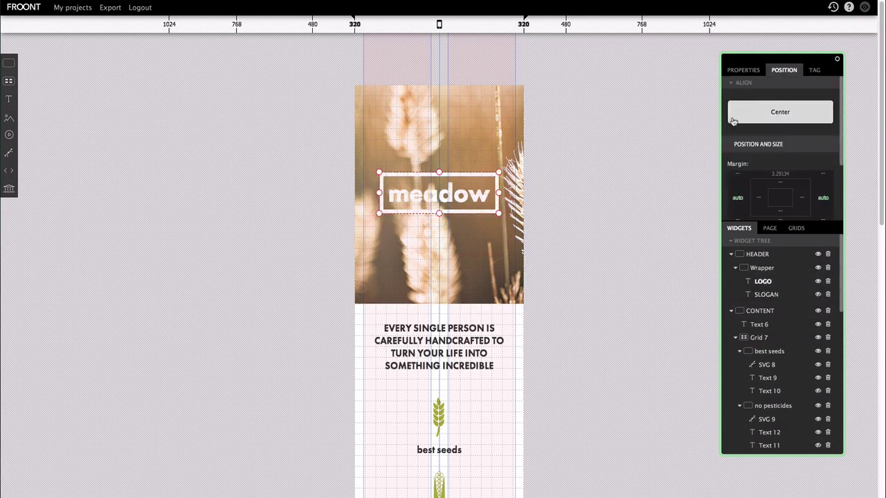
pyautogui.click(601, 185)
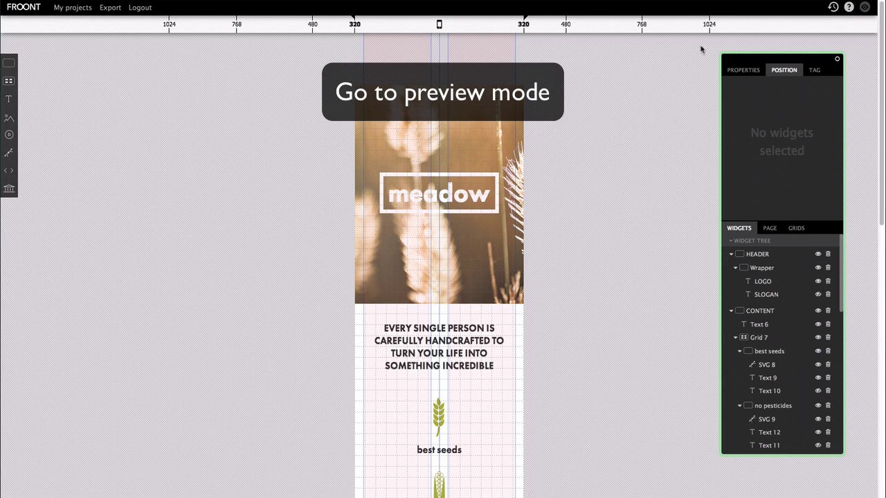
# Step: Preview the page and examine its full layout at the 320 and 480 breakpoints
pyautogui.click(864, 7)
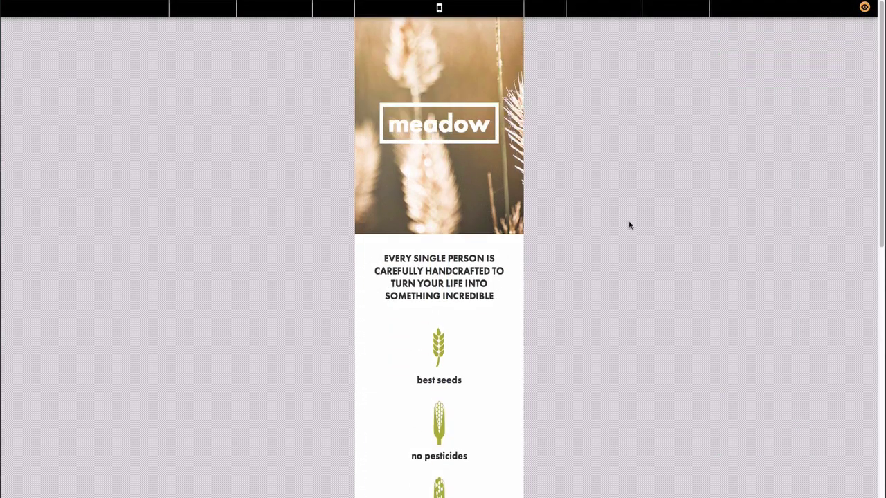
pyautogui.scroll(-10, 606, 227)
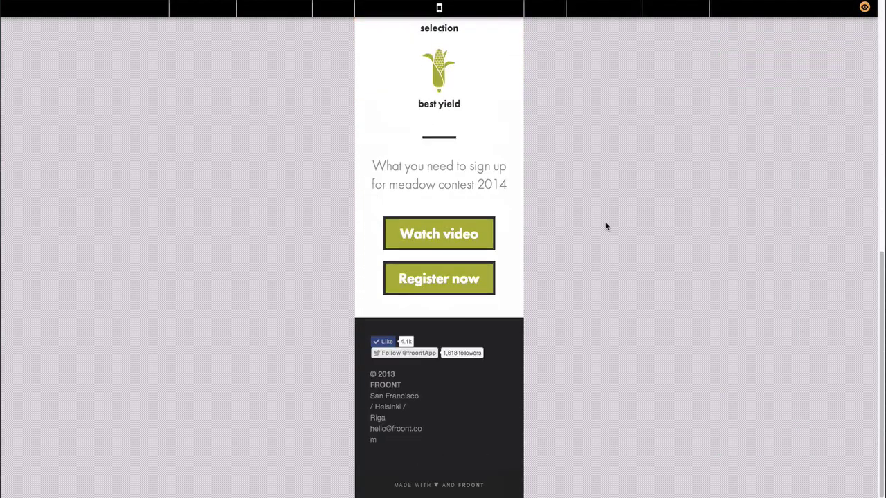
pyautogui.scroll(10, 606, 226)
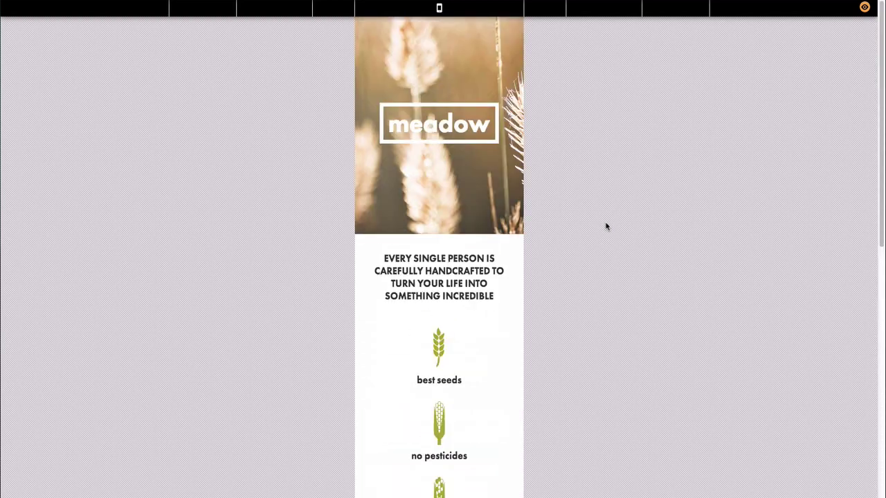
pyautogui.click(337, 9)
pyautogui.scroll(-3, 235, 225)
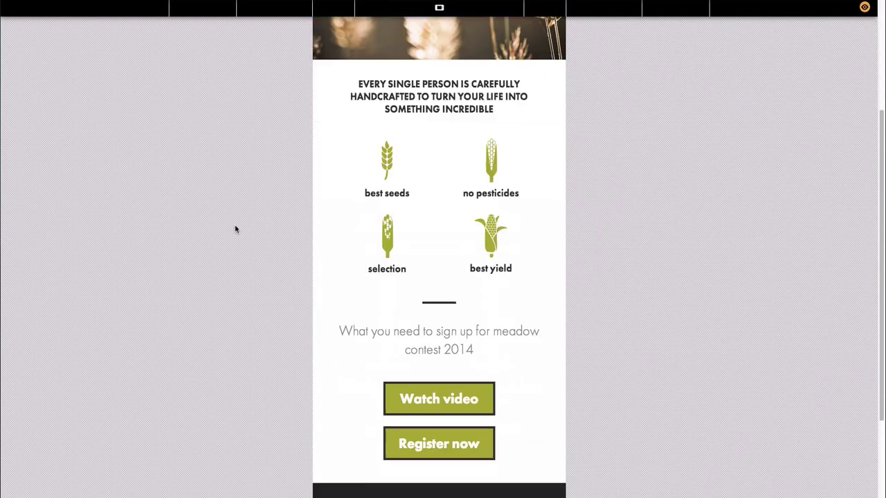
pyautogui.scroll(-2, 235, 225)
pyautogui.scroll(5, 234, 225)
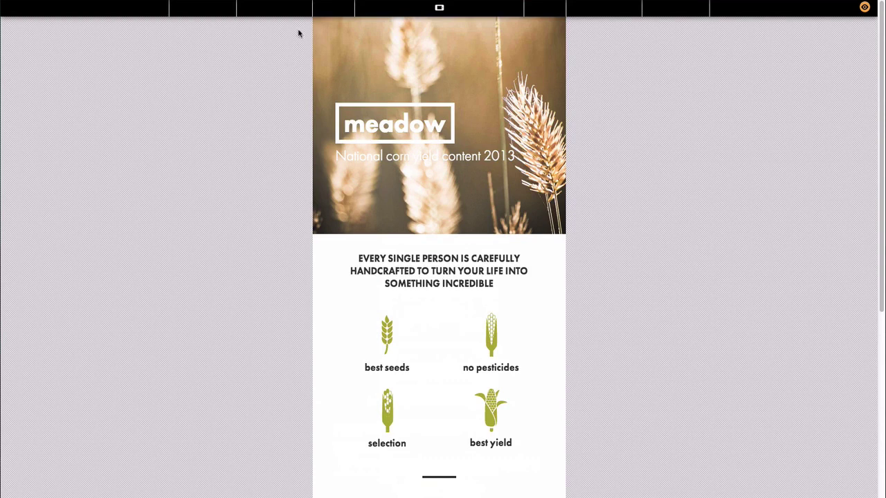
# Step: Examine the previewed page at the 768, 1024 and full desktop widths, and return to editing
pyautogui.click(300, 9)
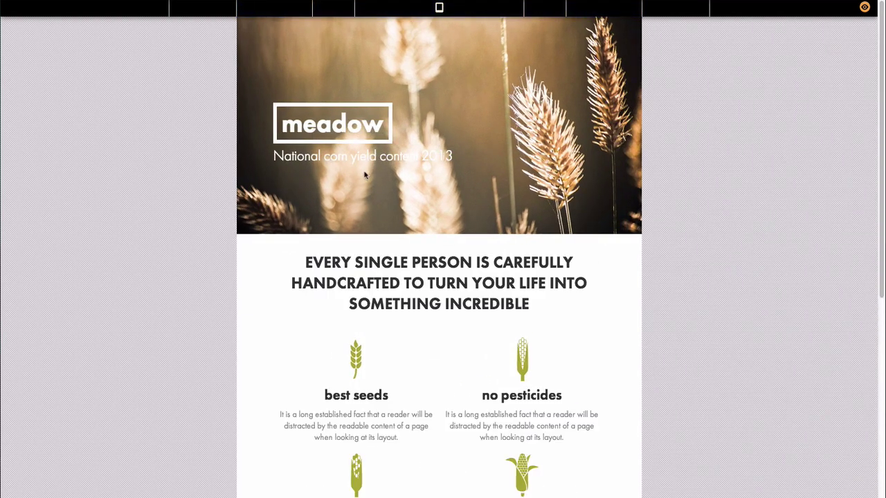
pyautogui.scroll(-5, 365, 175)
pyautogui.scroll(3, 365, 179)
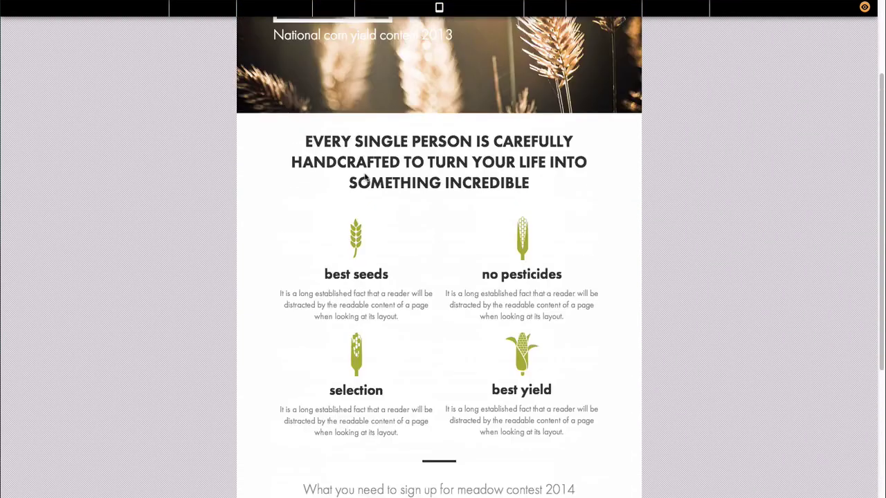
pyautogui.scroll(2, 365, 178)
pyautogui.click(210, 10)
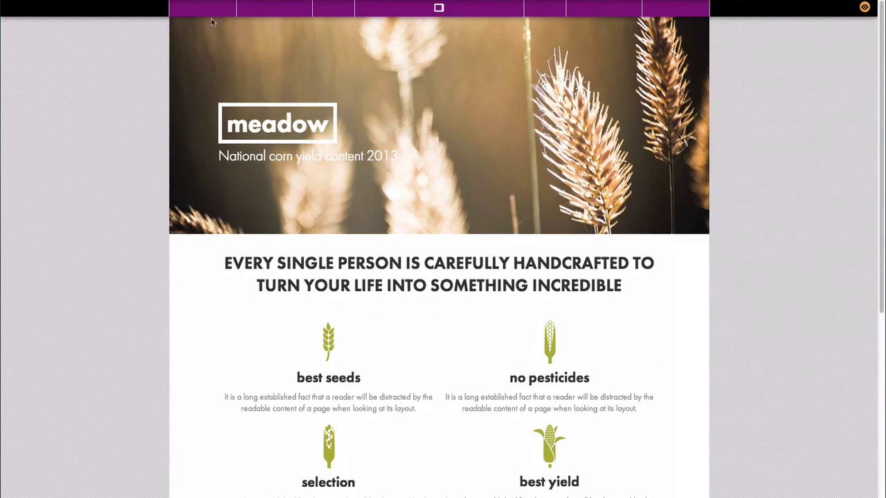
pyautogui.scroll(-5, 225, 144)
pyautogui.scroll(5, 225, 144)
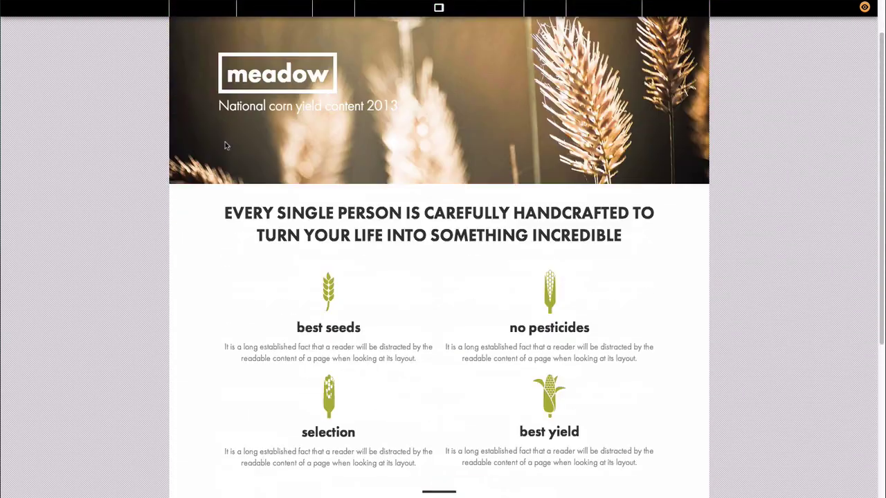
pyautogui.click(153, 7)
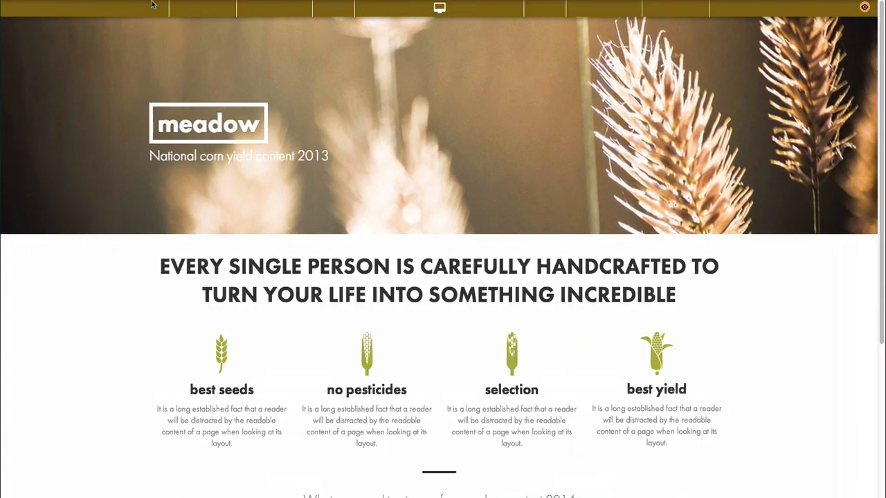
pyautogui.scroll(-5, 428, 164)
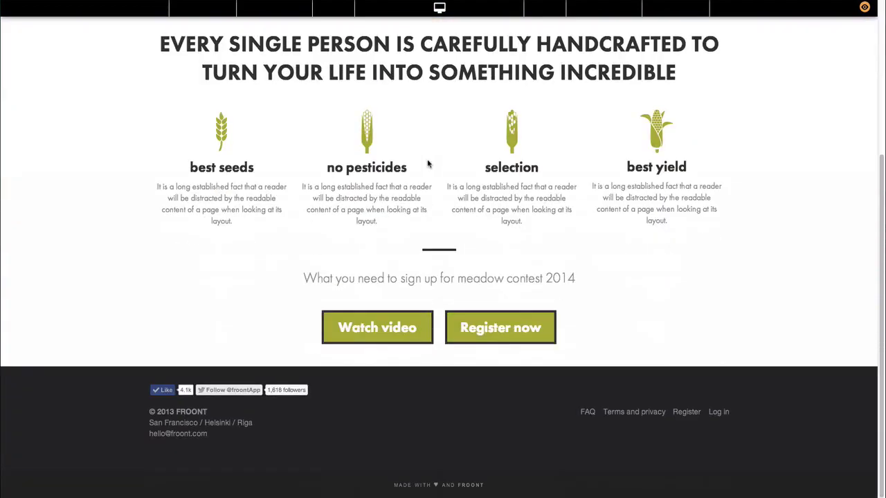
pyautogui.scroll(5, 428, 164)
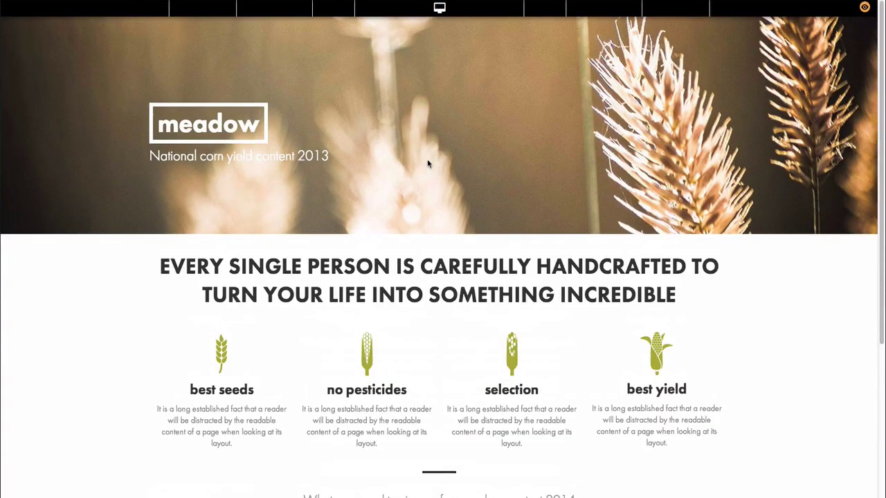
pyautogui.click(865, 7)
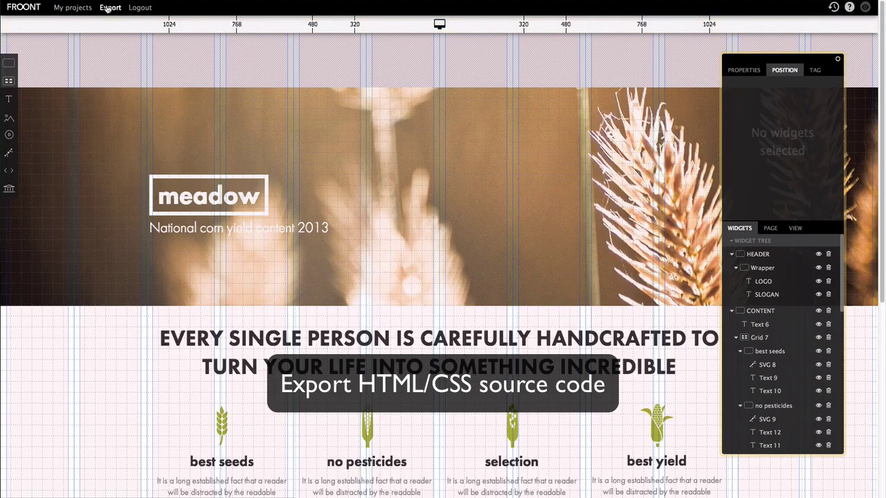
# Step: Open the page's source code export, examine its CSS and HTML code, and close it
pyautogui.click(108, 7)
pyautogui.click(530, 133)
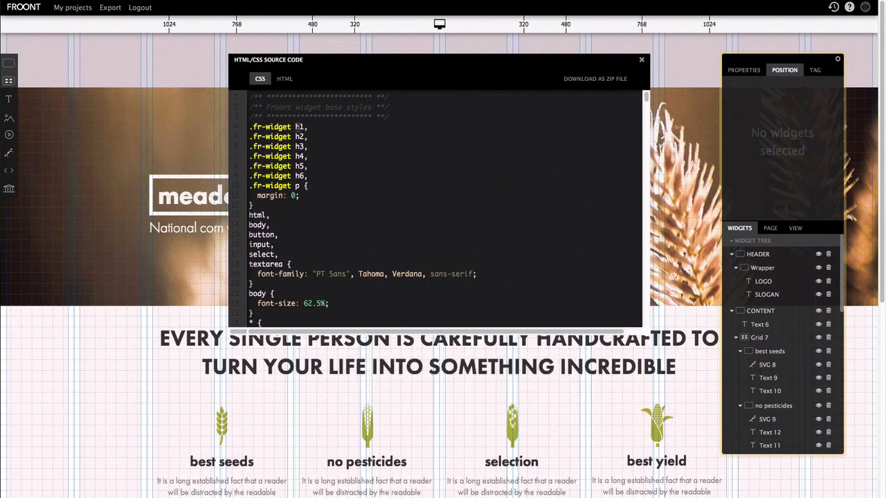
pyautogui.scroll(-20, 298, 127)
pyautogui.scroll(20, 298, 128)
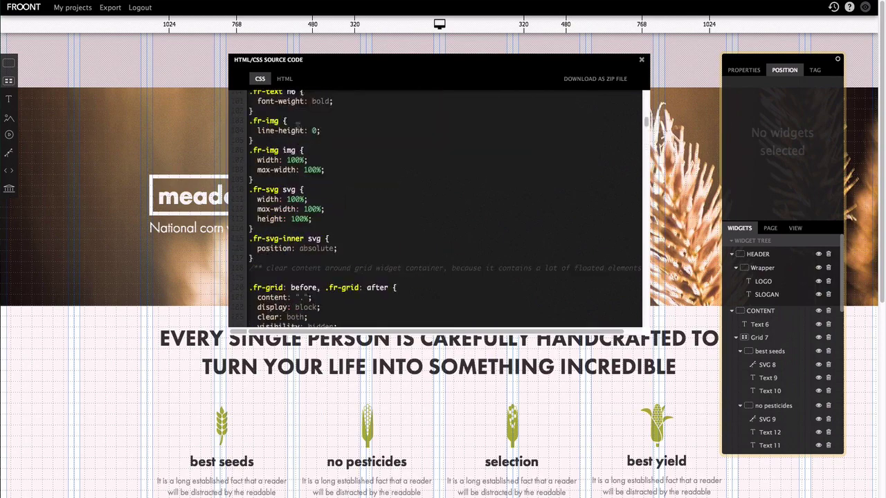
pyautogui.click(289, 86)
pyautogui.scroll(-15, 301, 114)
pyautogui.scroll(15, 301, 114)
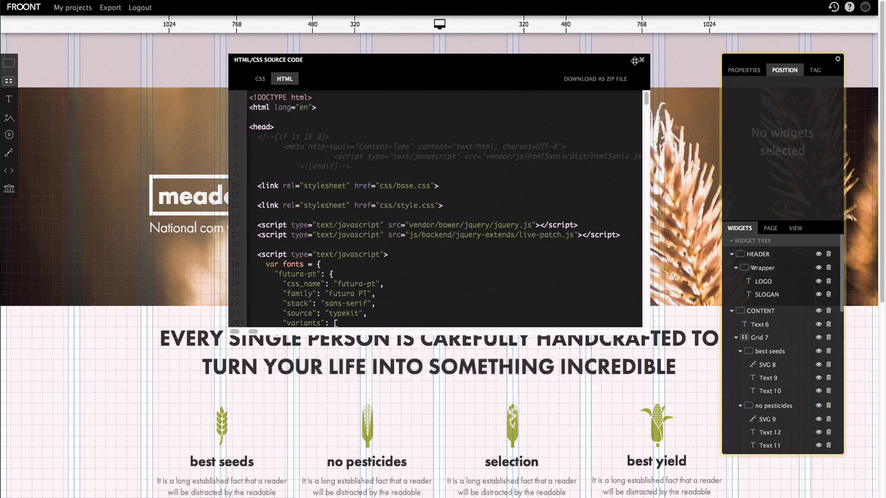
pyautogui.click(642, 61)
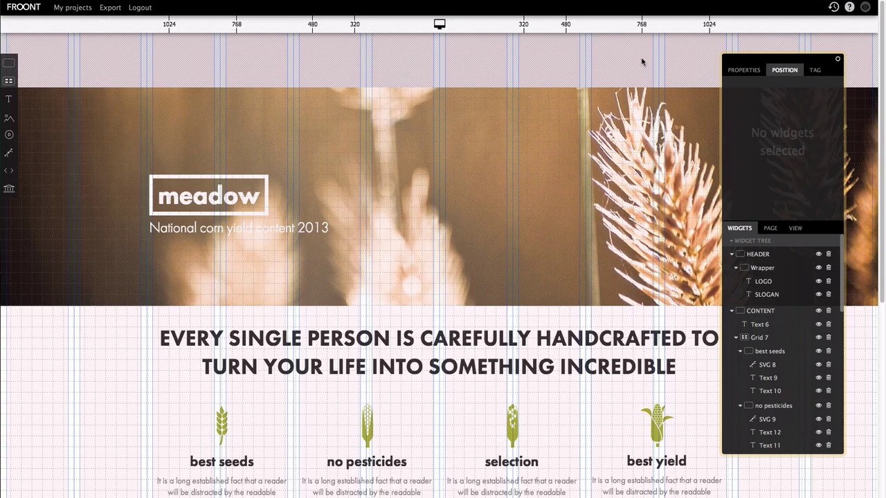